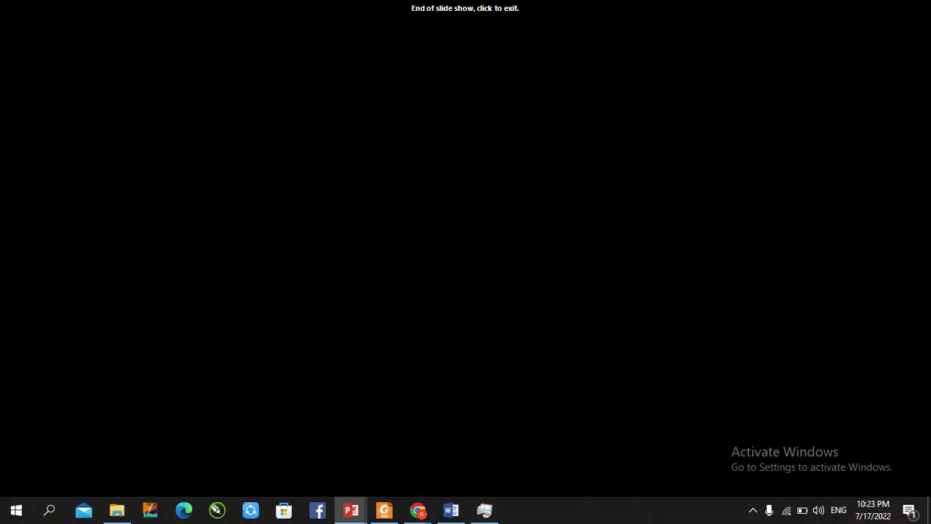
Leave the finished slide show and start a new presentation with an empty slide, collapsing the slide thumbnails.
{"action": "left_click", "coordinate": [158, 125]}
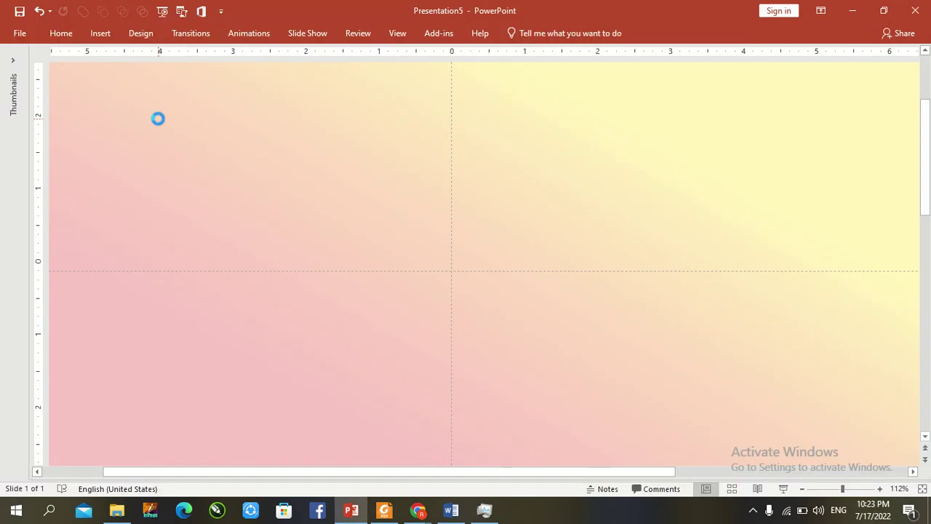
{"action": "key", "text": "ctrl+a"}
{"action": "key", "text": "Delete"}
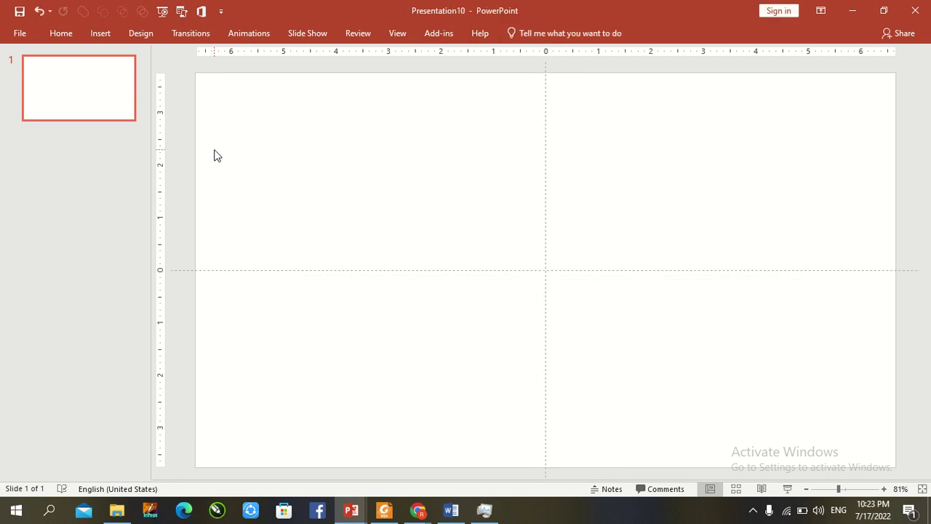
{"action": "left_click_drag", "start_coordinate": [151, 162], "coordinate": [4, 217]}
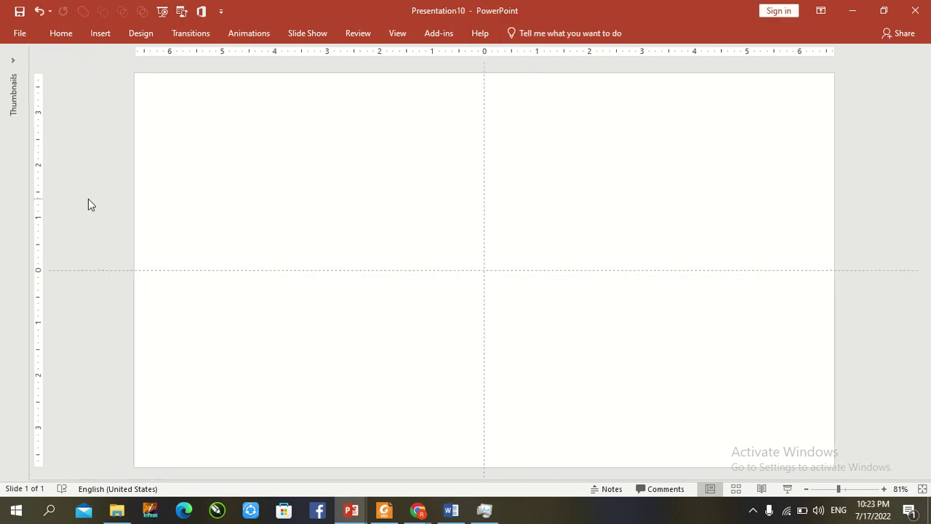
Paste the copied colour palette pictures beside the blank slide.
{"action": "key", "text": "ctrl+v"}
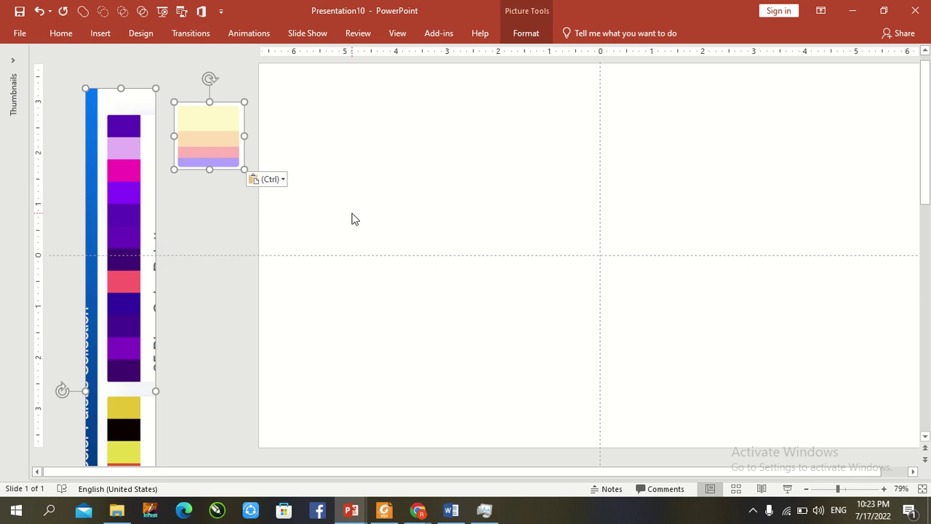
{"action": "left_click", "coordinate": [830, 489]}
{"action": "left_click", "coordinate": [793, 330]}
Give the slide background a gradient fill and set its 30% stop to the pink sampled from the small palette picture.
{"action": "right_click", "coordinate": [705, 291]}
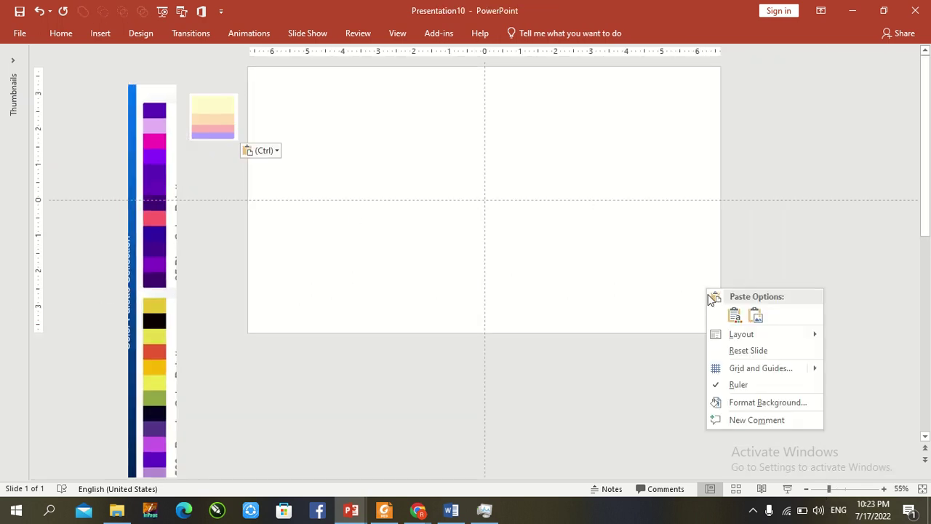
{"action": "left_click", "coordinate": [761, 403]}
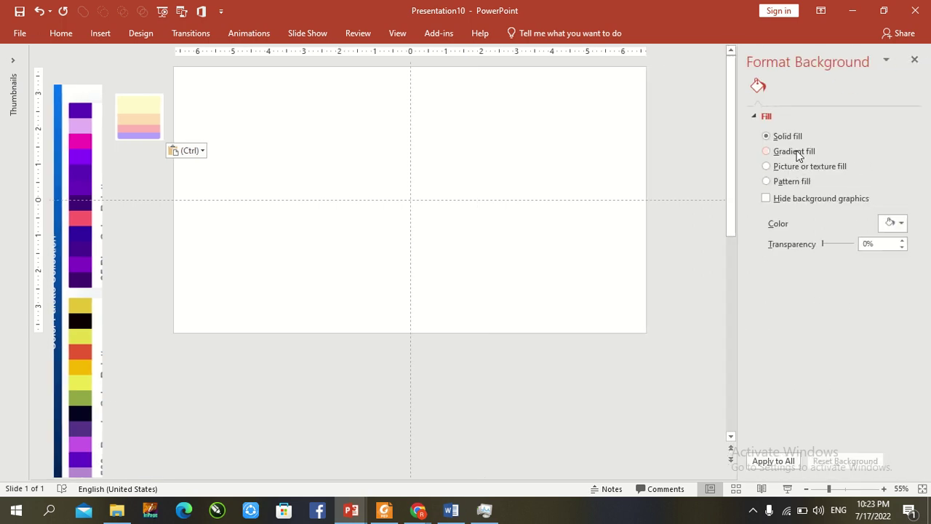
{"action": "left_click", "coordinate": [766, 151]}
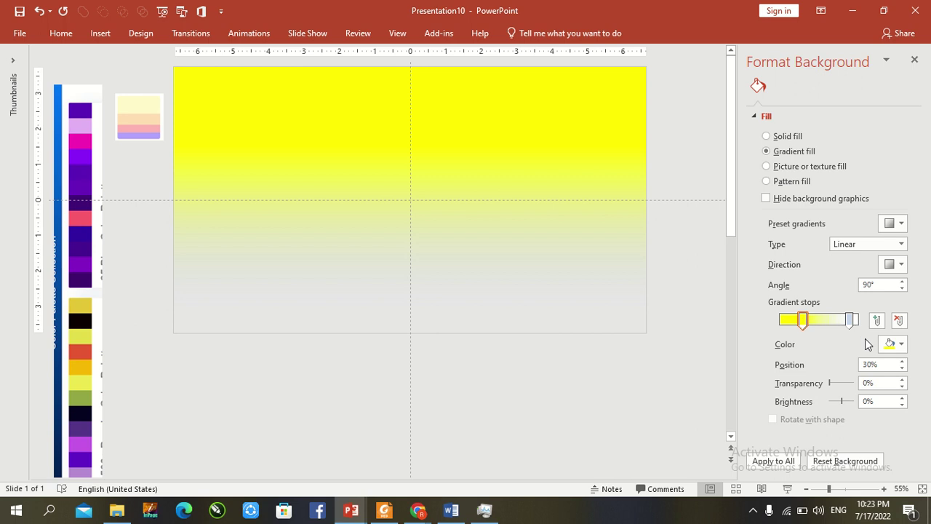
{"action": "left_click", "coordinate": [890, 344]}
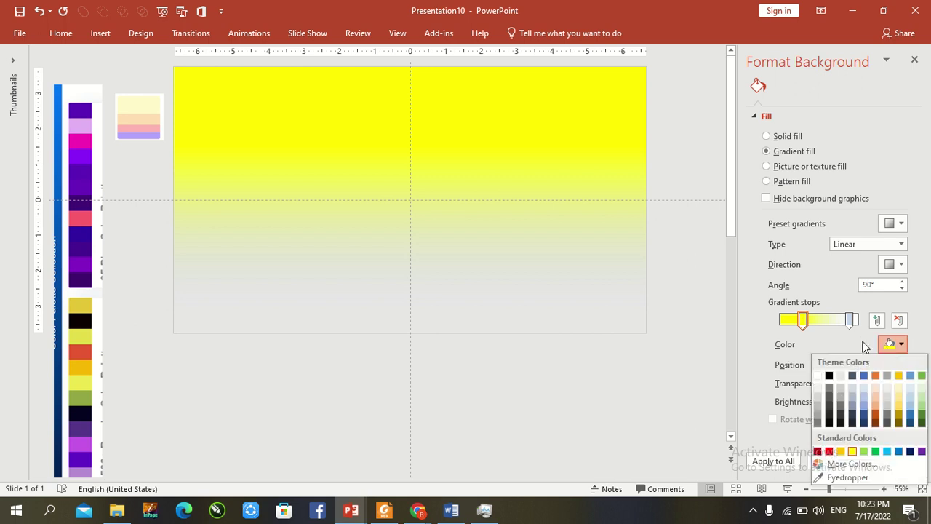
{"action": "left_click", "coordinate": [830, 476]}
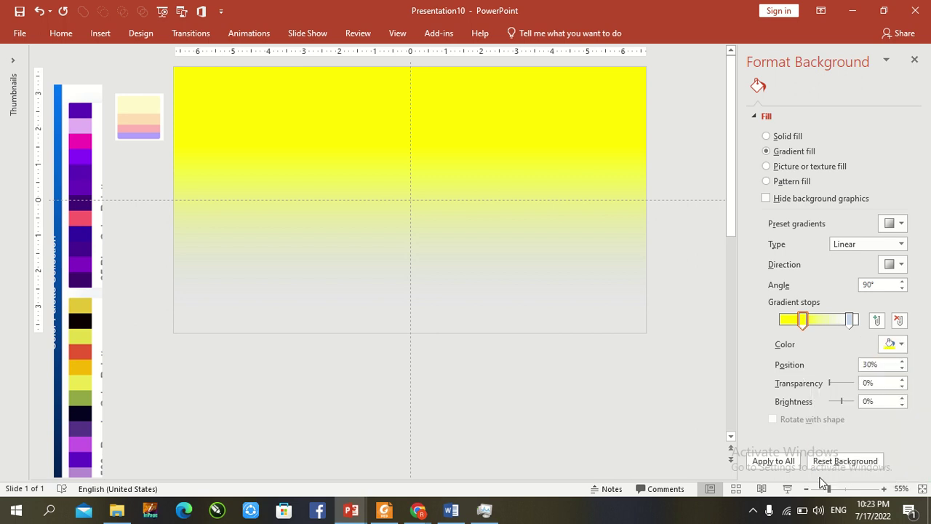
{"action": "left_click", "coordinate": [148, 125]}
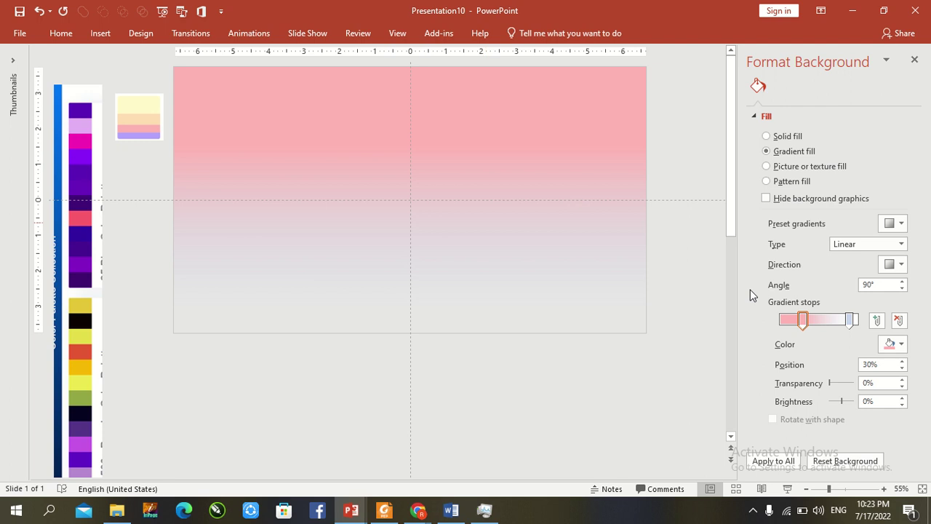
Set the background gradient's direction to linear diagonal at 315°, running from the slide's bottom-left corner to its top-right.
{"action": "left_click", "coordinate": [897, 264]}
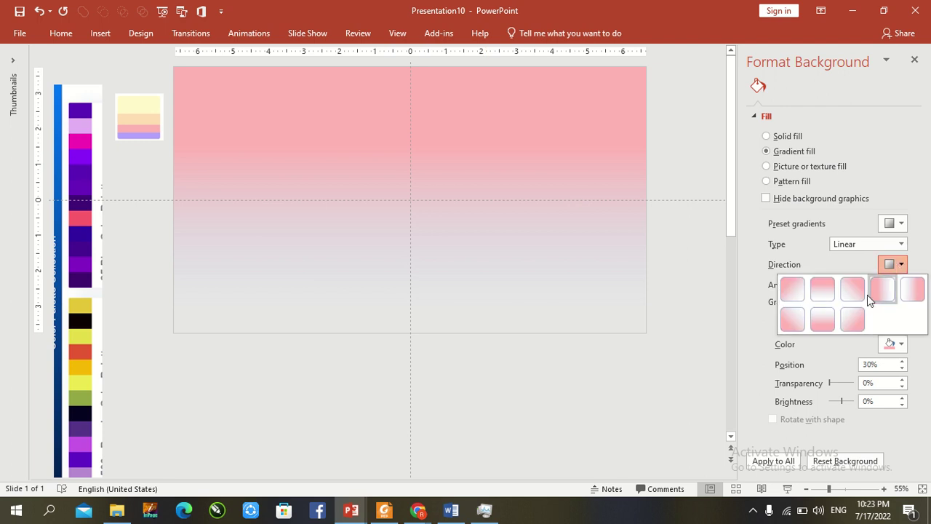
{"action": "left_click", "coordinate": [791, 317]}
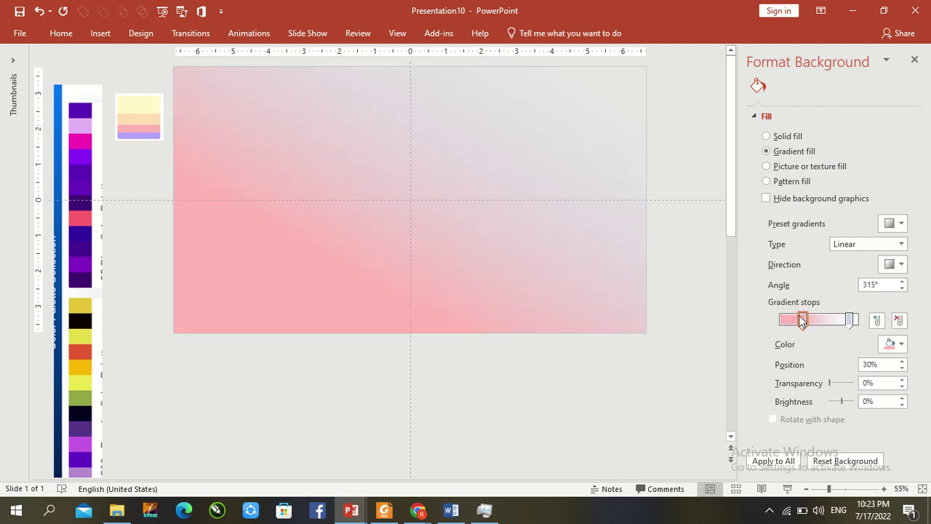
{"action": "left_click", "coordinate": [891, 345]}
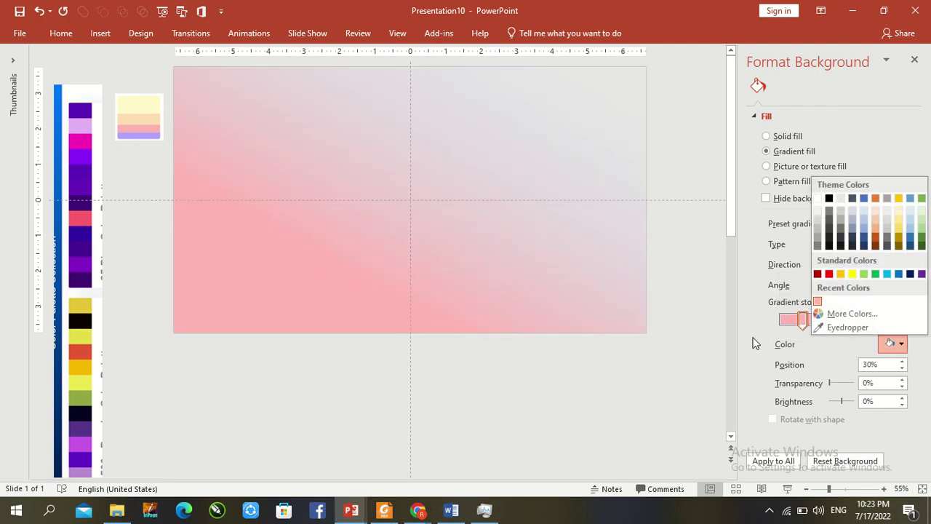
{"action": "left_click", "coordinate": [783, 333]}
Set the background gradient's 90% stop to the pale yellow sampled from the small palette picture and move it to 73%.
{"action": "left_click", "coordinate": [849, 320]}
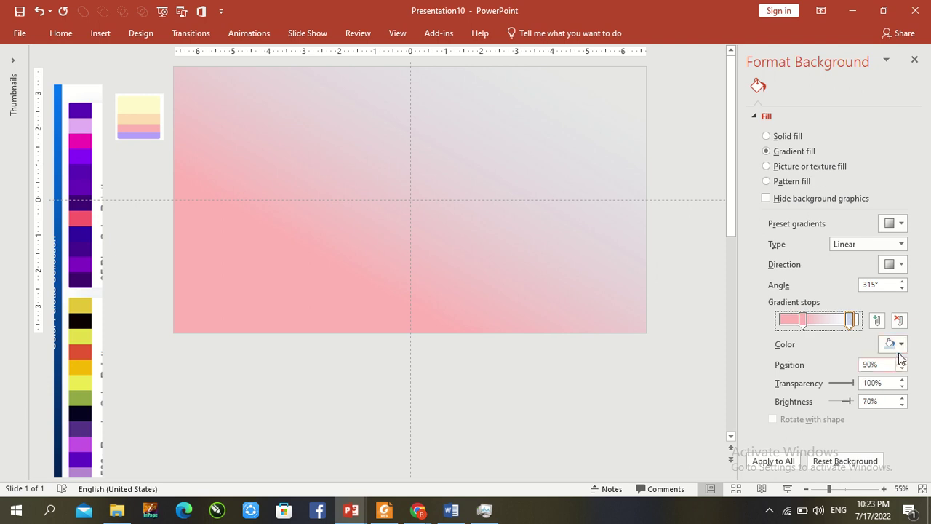
{"action": "left_click", "coordinate": [889, 348]}
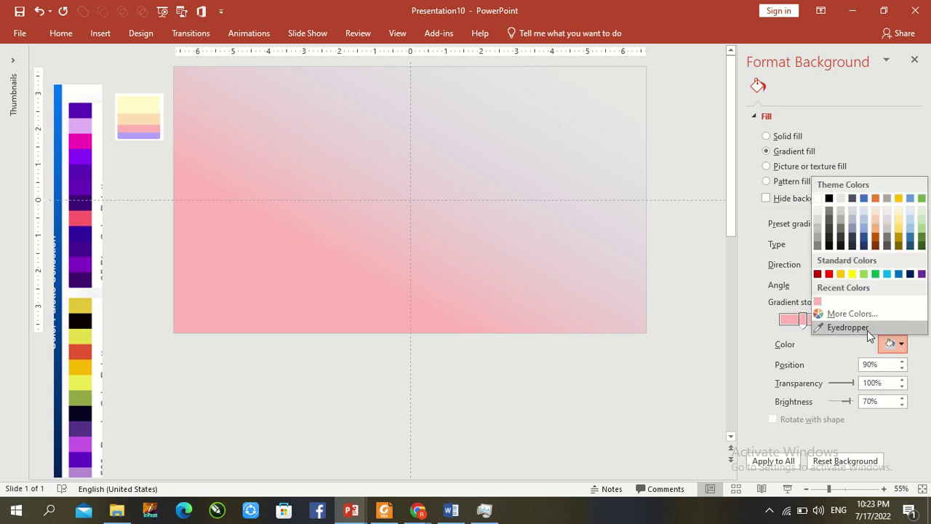
{"action": "left_click", "coordinate": [844, 328]}
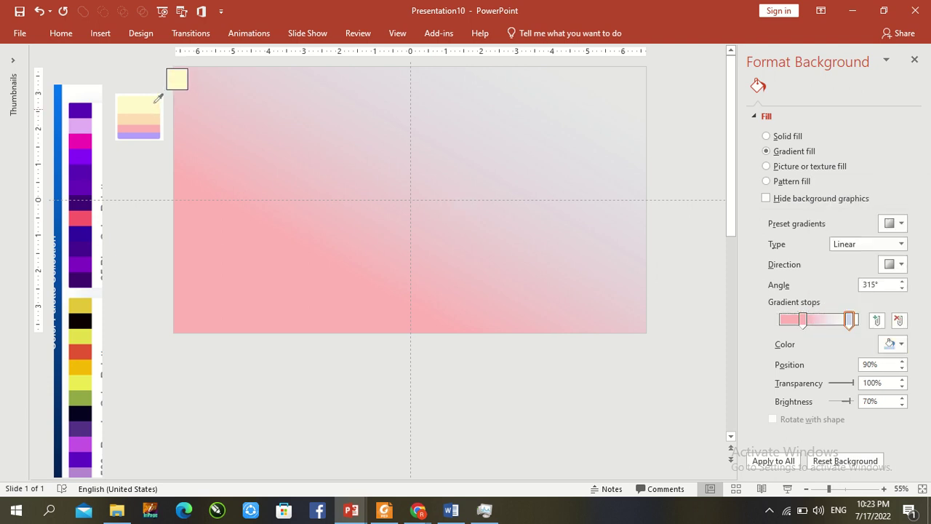
{"action": "left_click", "coordinate": [155, 101]}
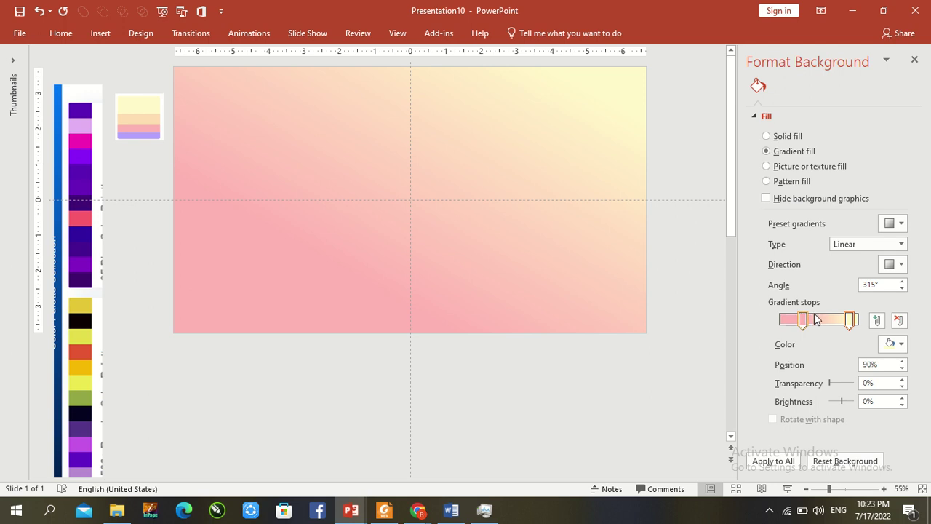
{"action": "left_click_drag", "start_coordinate": [849, 319], "coordinate": [835, 325]}
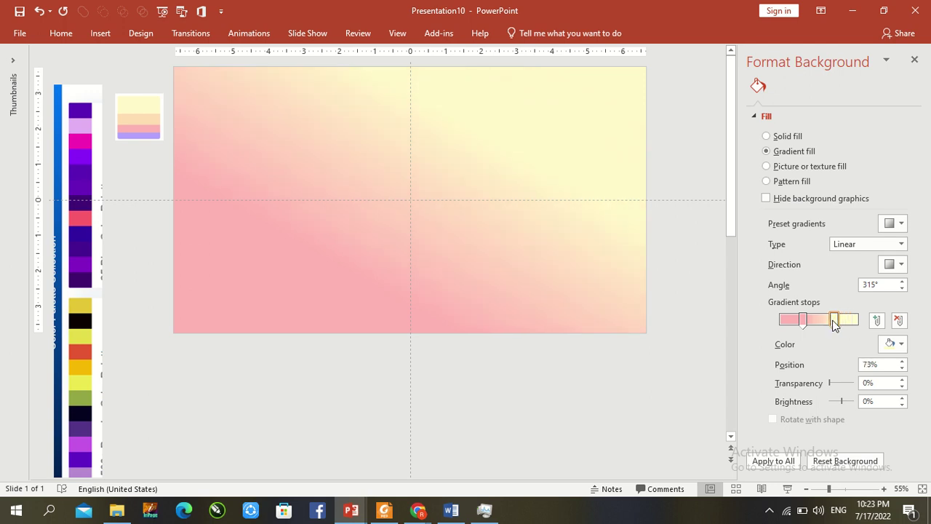
{"action": "left_click", "coordinate": [915, 60]}
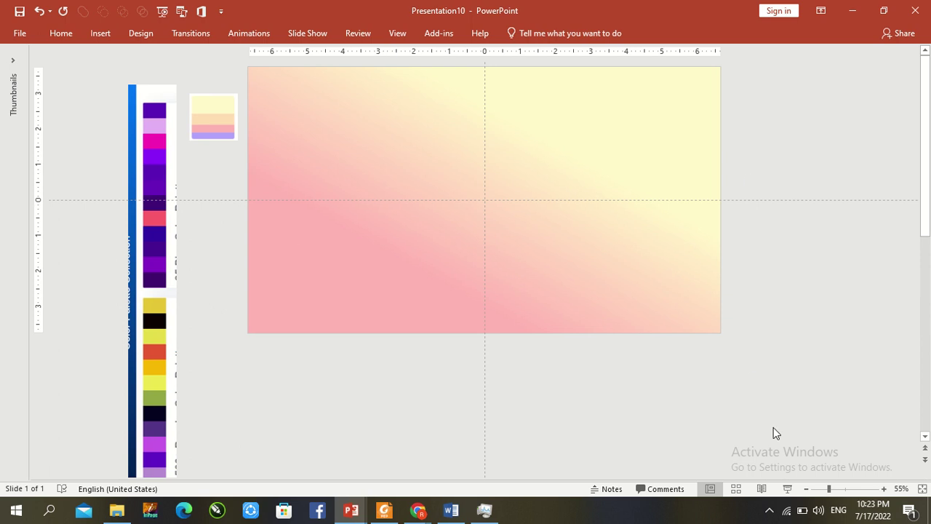
Draw a straight vertical line in the slide's lower-left area, extending slightly past its bottom edge.
{"action": "left_click", "coordinate": [825, 489]}
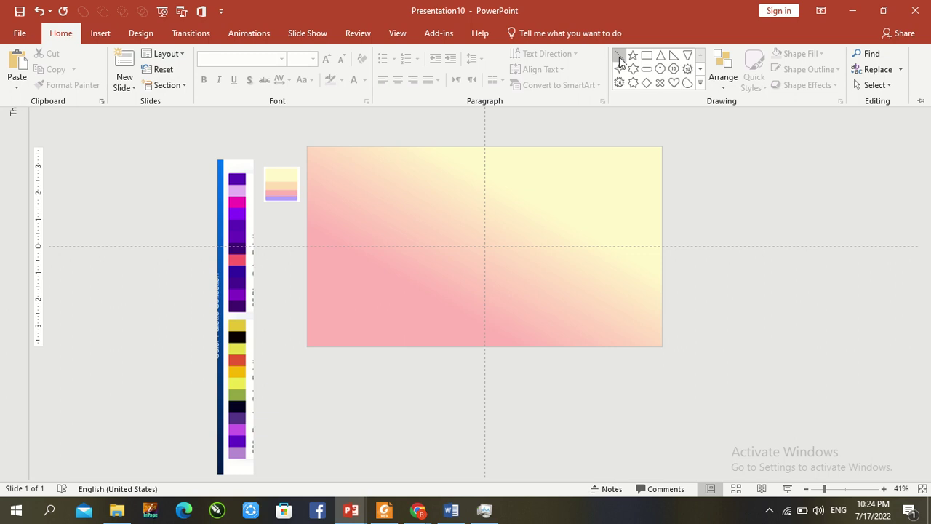
{"action": "left_click", "coordinate": [619, 57]}
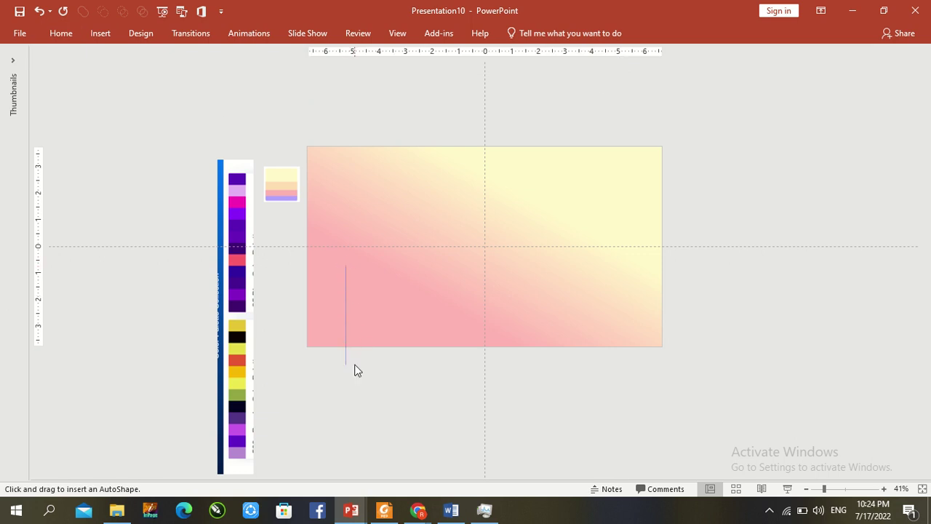
{"action": "left_click_drag", "start_coordinate": [354, 371], "coordinate": [354, 370]}
{"action": "right_click", "coordinate": [346, 290]}
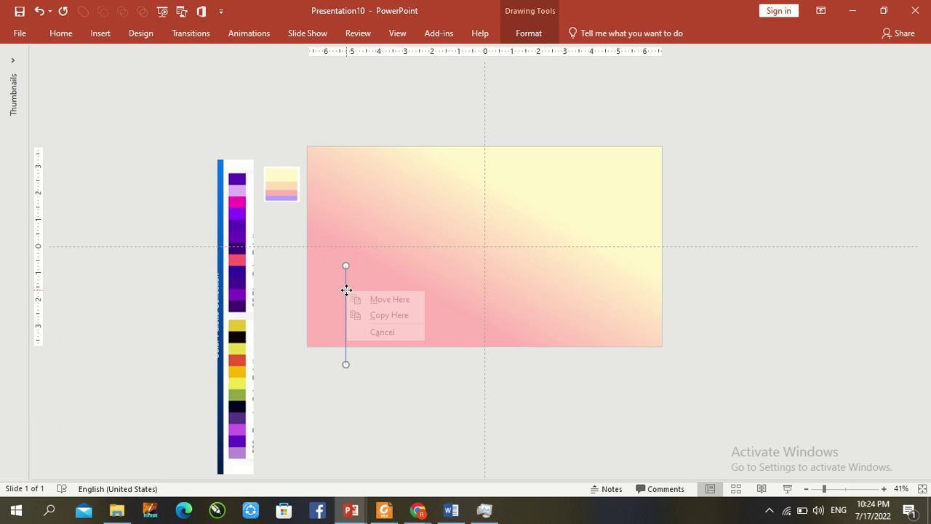
{"action": "key", "text": "Escape"}
{"action": "right_click", "coordinate": [346, 290]}
{"action": "key", "text": "Escape"}
Format the vertical line with a 15 pt width, round cap type and round join type.
{"action": "right_click", "coordinate": [346, 289]}
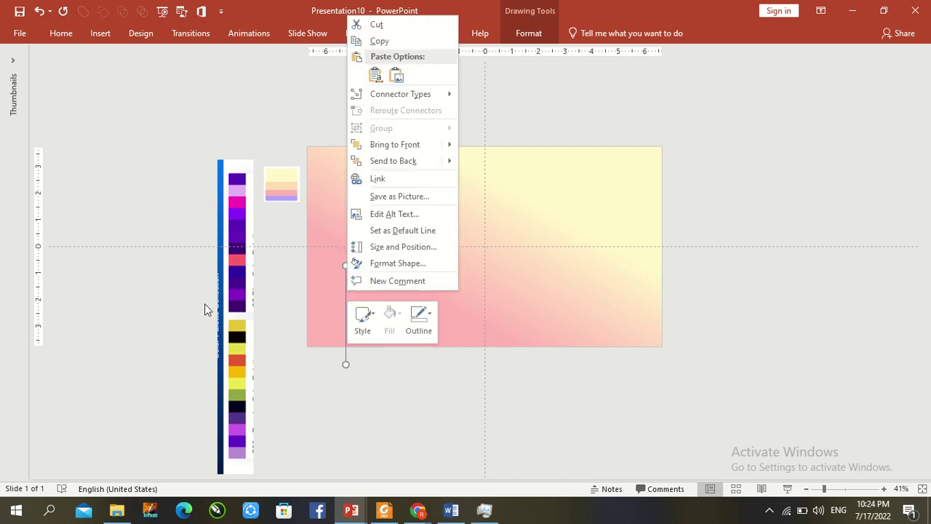
{"action": "left_click", "coordinate": [410, 264]}
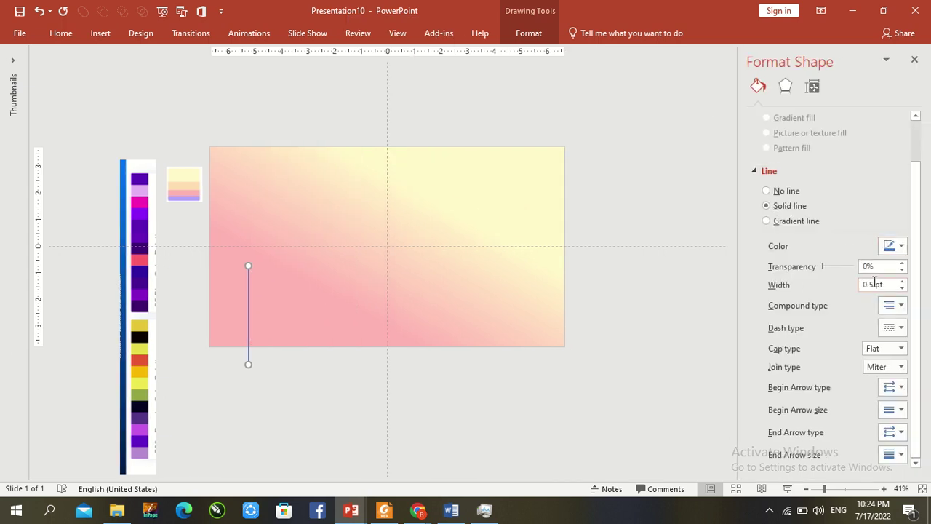
{"action": "left_click", "coordinate": [875, 284]}
{"action": "type", "text": "15"}
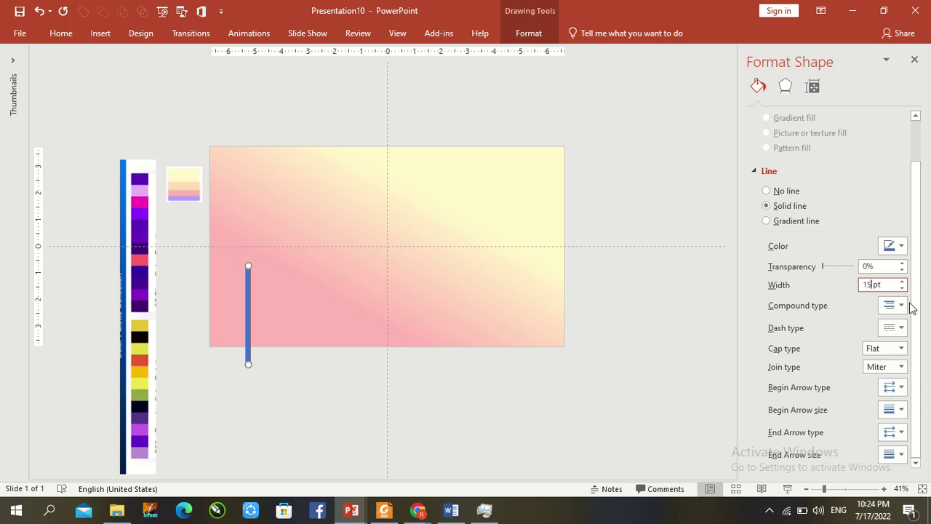
{"action": "left_click", "coordinate": [900, 348]}
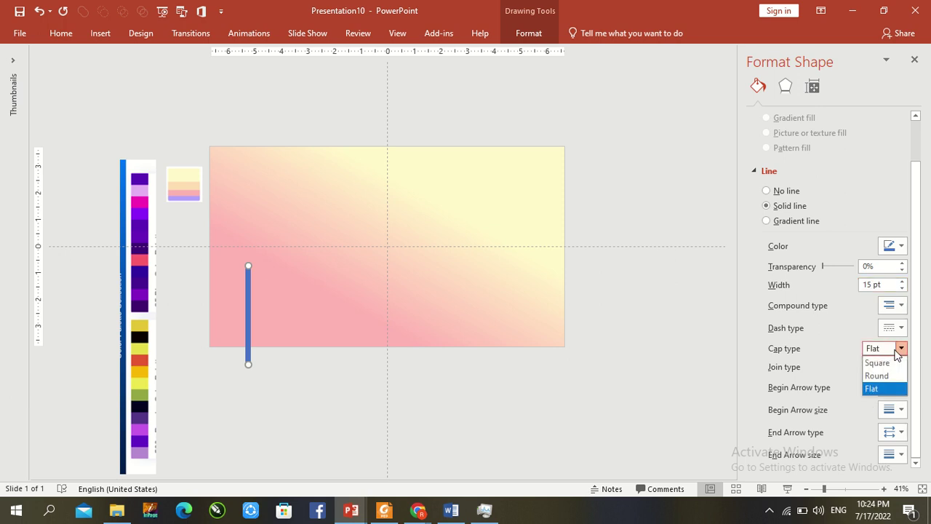
{"action": "left_click", "coordinate": [889, 375]}
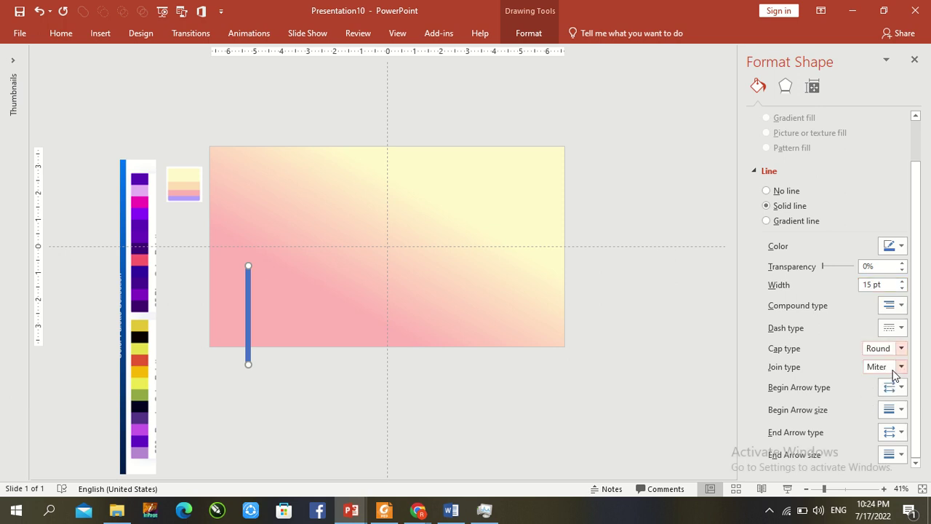
{"action": "left_click", "coordinate": [901, 367]}
{"action": "left_click", "coordinate": [887, 381]}
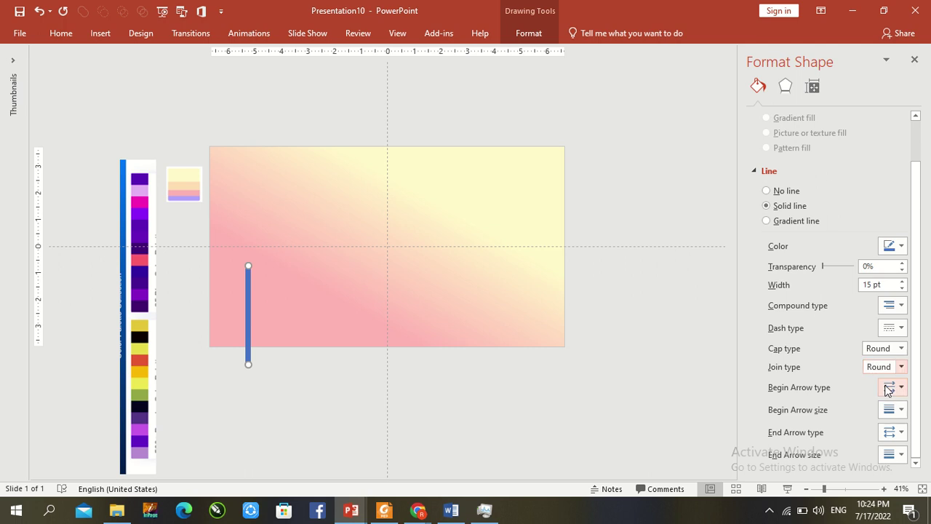
Change the vertical line to a gradient line with only two stops and move the first stop to 14%.
{"action": "left_click", "coordinate": [774, 222]}
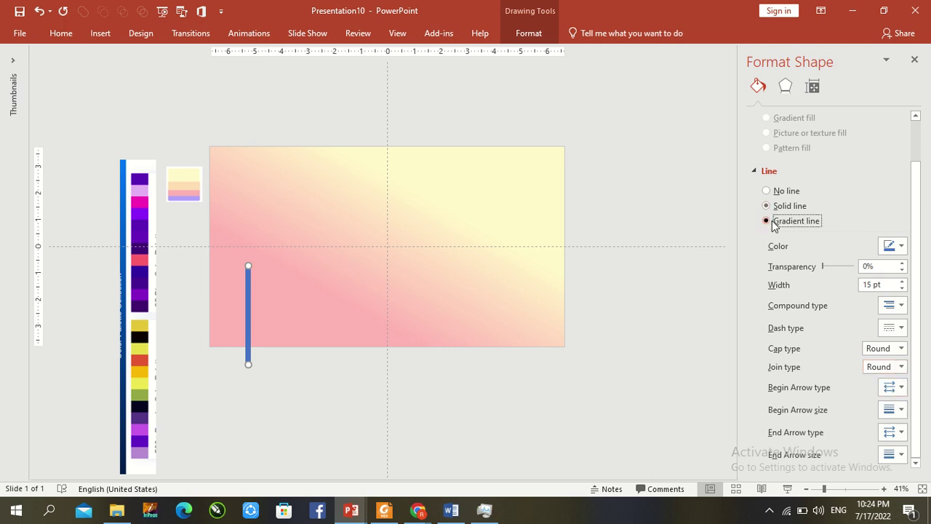
{"action": "left_click", "coordinate": [898, 343]}
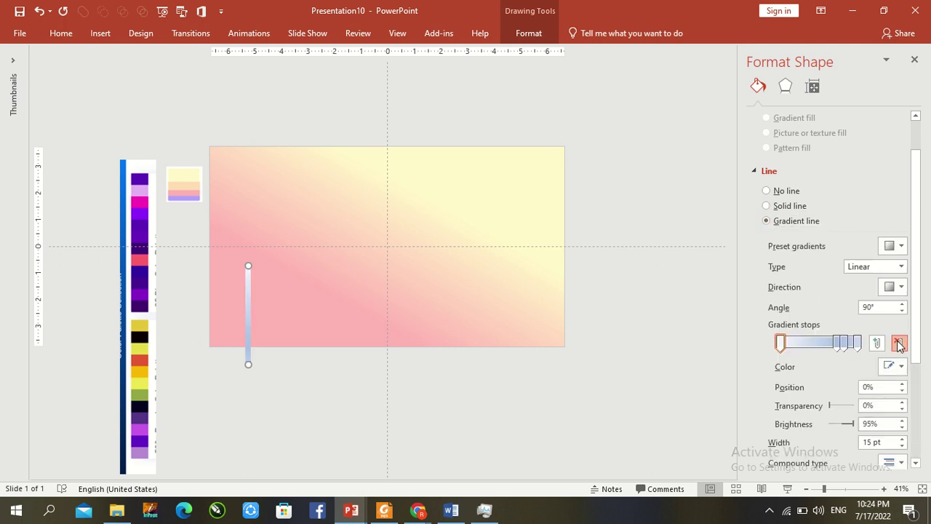
{"action": "left_click", "coordinate": [899, 342]}
{"action": "left_click_drag", "start_coordinate": [844, 348], "coordinate": [795, 348]}
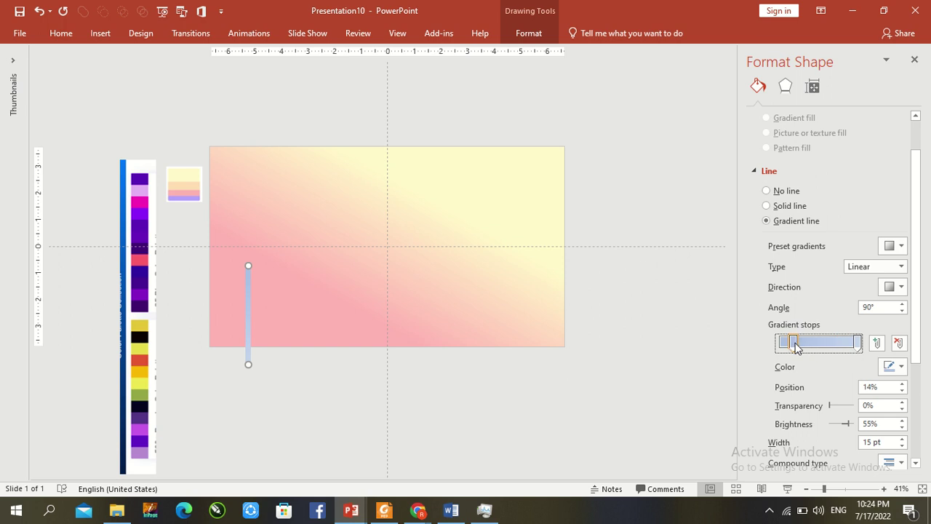
Make the line gradient's end stop fully transparent, shift it inward, and reposition the first stop at 26%.
{"action": "left_click", "coordinate": [857, 344]}
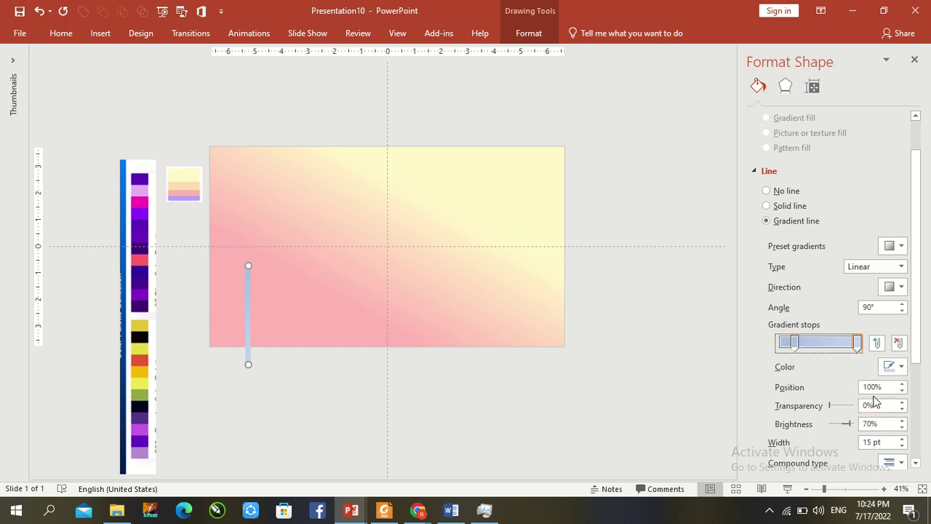
{"action": "left_click_drag", "start_coordinate": [832, 408], "coordinate": [865, 408]}
{"action": "left_click_drag", "start_coordinate": [859, 345], "coordinate": [801, 343]}
Set the line gradient's 26% stop to the standard red colour.
{"action": "left_click", "coordinate": [899, 367]}
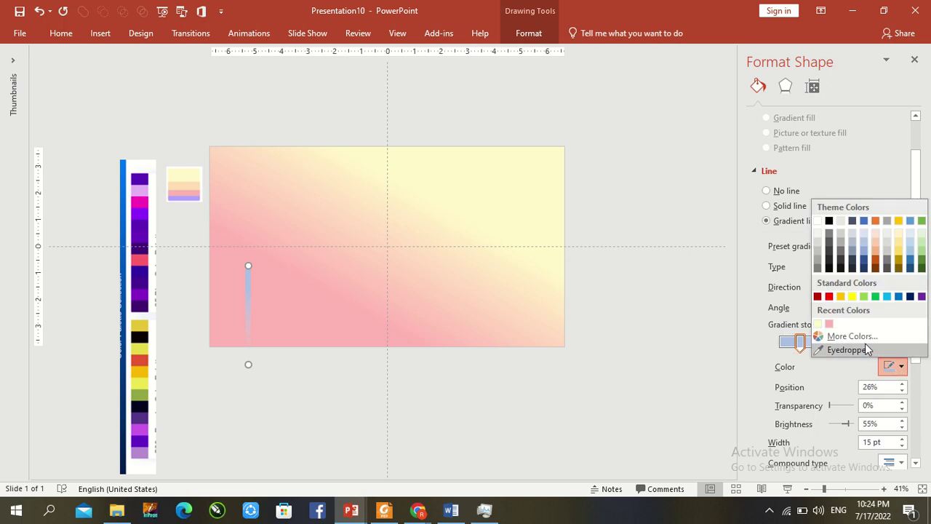
{"action": "key", "text": "Escape"}
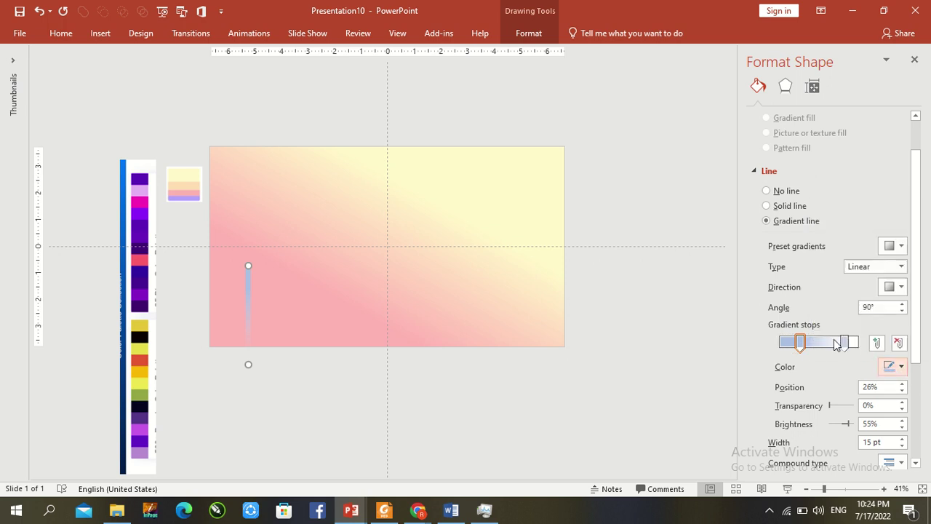
{"action": "left_click", "coordinate": [901, 369]}
{"action": "left_click", "coordinate": [828, 297]}
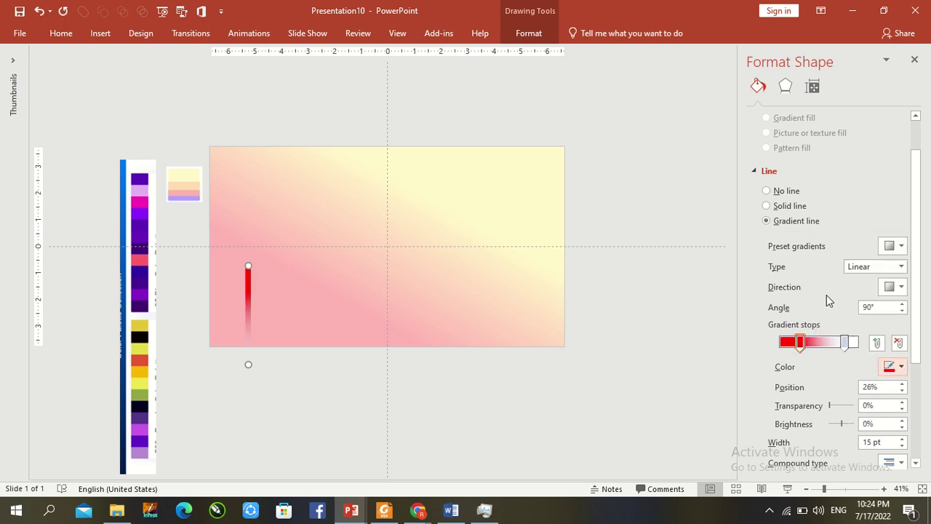
Move the red gradient line off the slide, just below the left end of its bottom edge.
{"action": "left_click", "coordinate": [224, 253]}
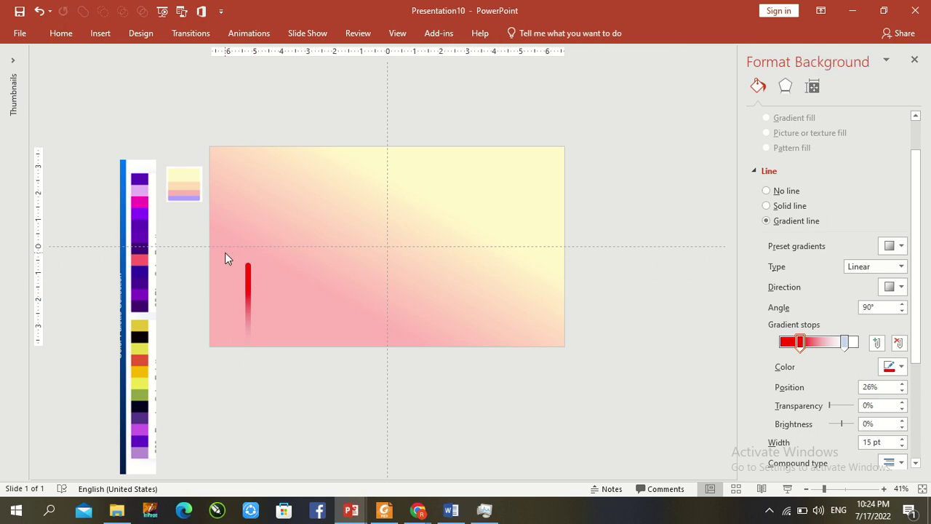
{"action": "left_click", "coordinate": [245, 275]}
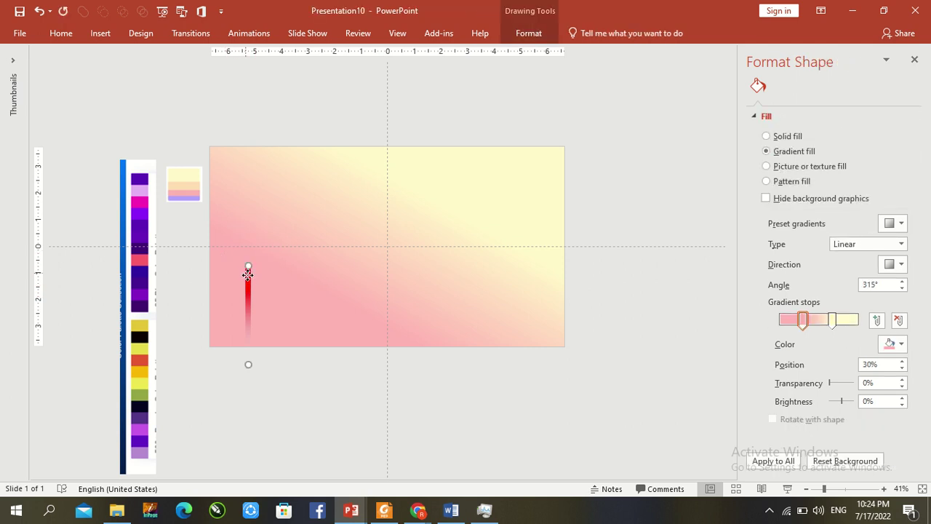
{"action": "left_click_drag", "start_coordinate": [246, 275], "coordinate": [226, 369]}
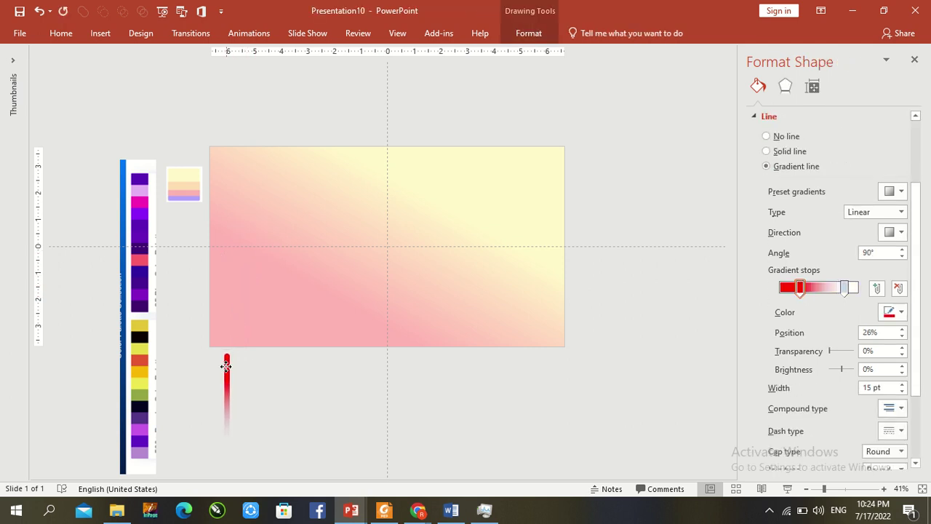
Add a Lines motion path animation to the red line and set its direction to Up.
{"action": "left_click", "coordinate": [270, 34]}
{"action": "left_click", "coordinate": [568, 80]}
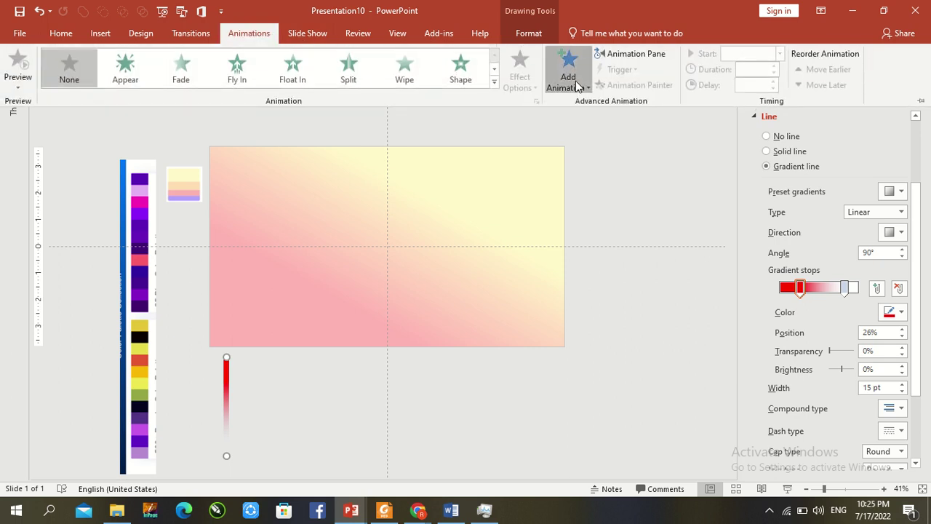
{"action": "left_click_drag", "start_coordinate": [833, 220], "coordinate": [831, 353]}
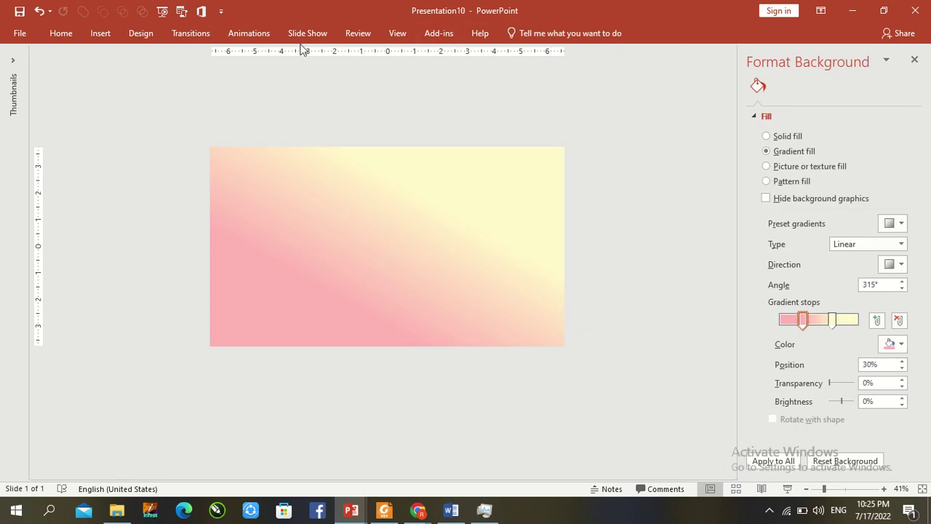
{"action": "left_click", "coordinate": [262, 32]}
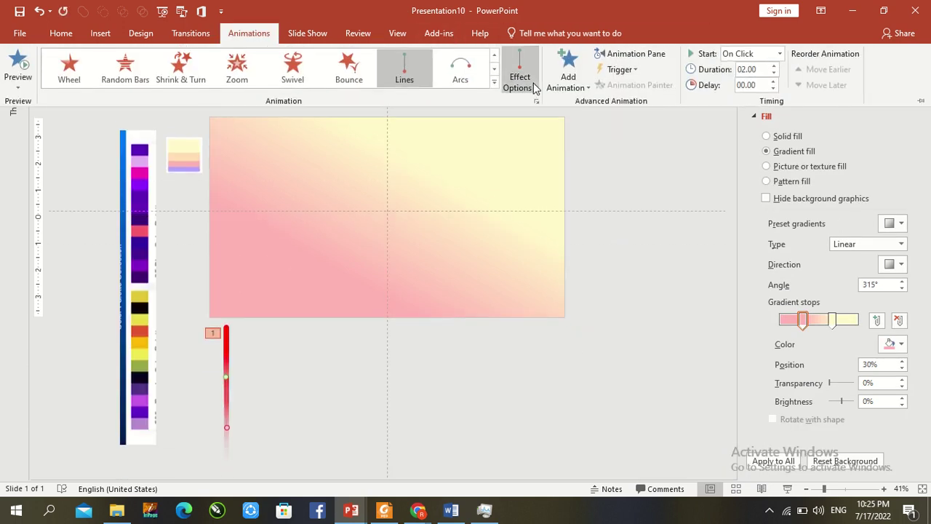
{"action": "left_click", "coordinate": [531, 85]}
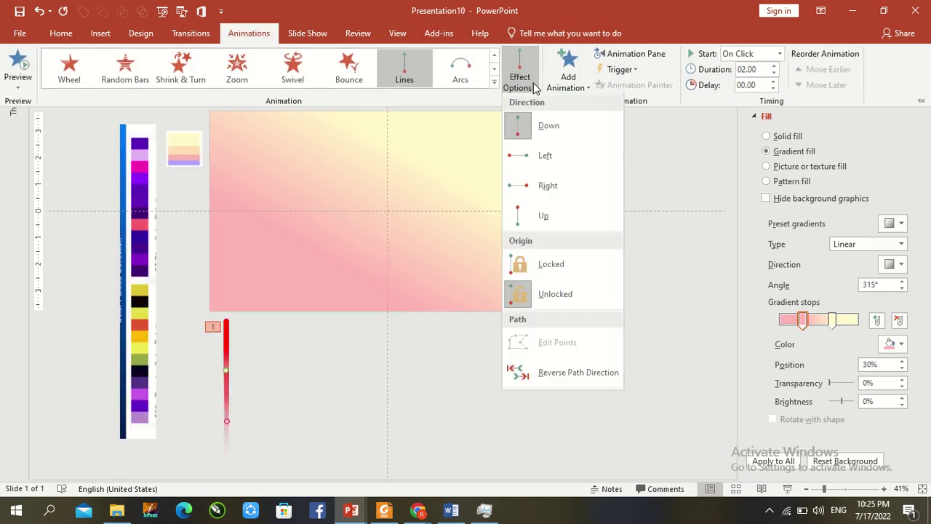
{"action": "left_click", "coordinate": [539, 223]}
{"action": "left_click", "coordinate": [617, 205]}
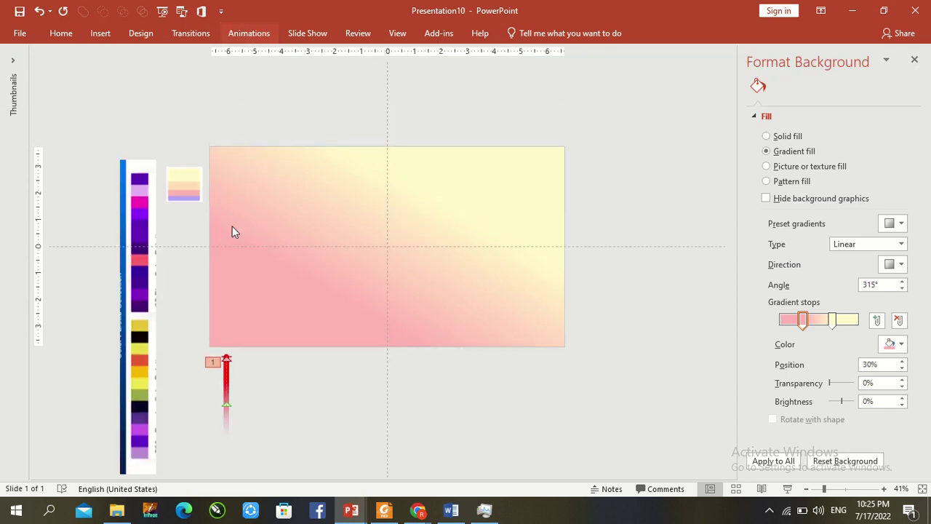
Extend the line's motion path straight up so that it ends above the slide's top edge.
{"action": "left_click", "coordinate": [225, 385]}
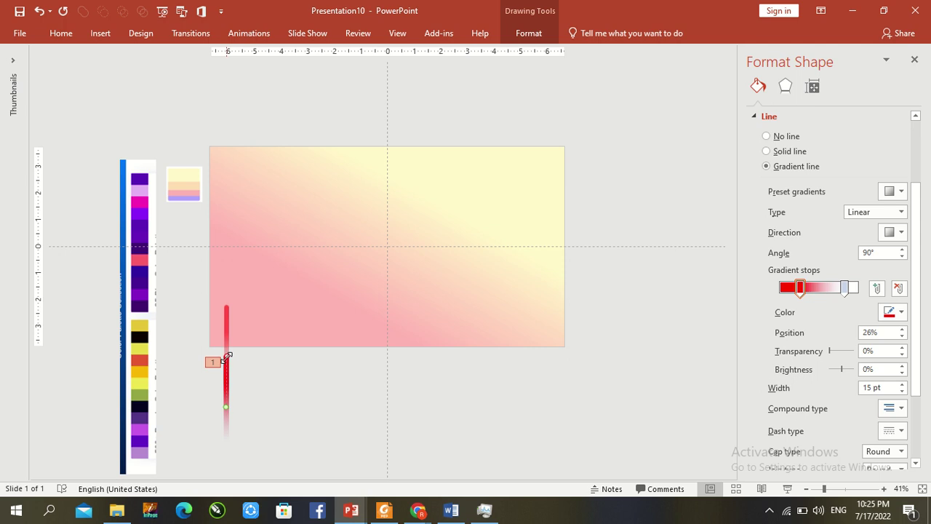
{"action": "left_click_drag", "start_coordinate": [226, 356], "coordinate": [248, 195]}
{"action": "left_click_drag", "start_coordinate": [246, 94], "coordinate": [245, 98]}
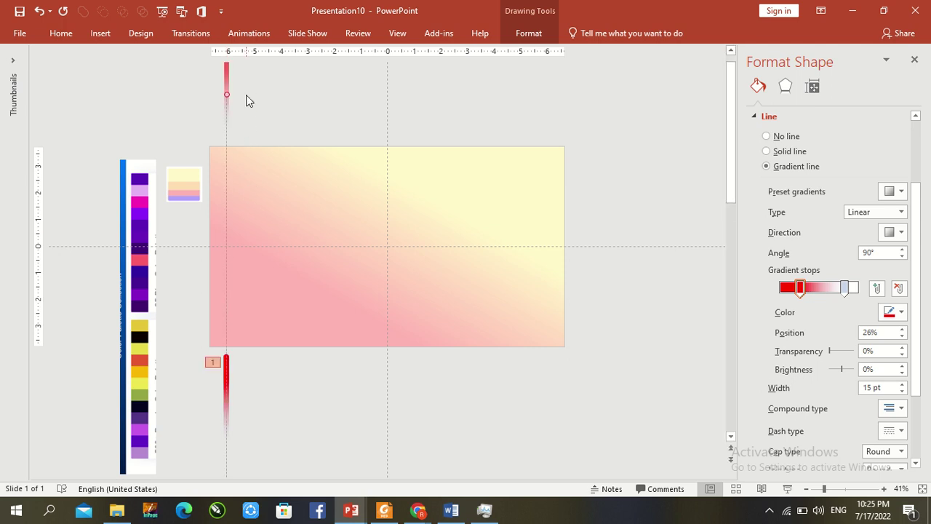
{"action": "left_click", "coordinate": [269, 227]}
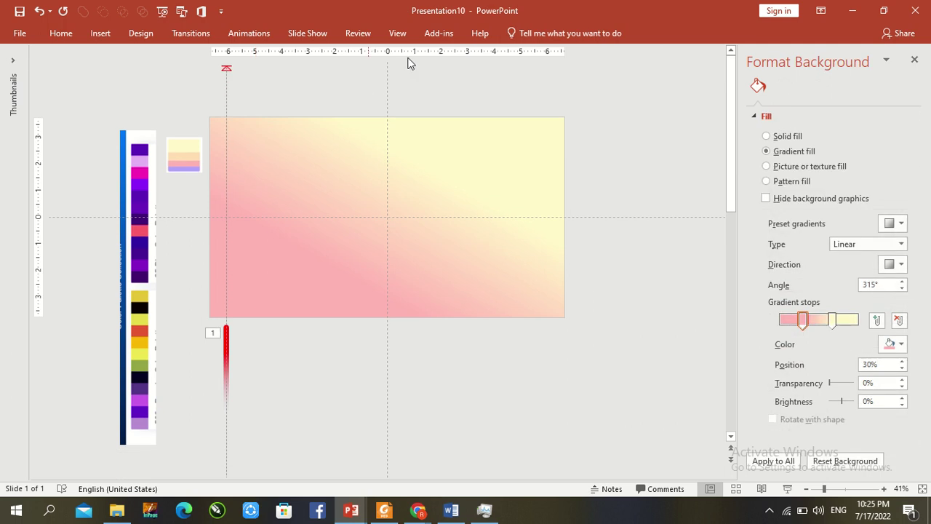
Set the line's motion path animation to start With Previous and repeat Until End of Slide.
{"action": "left_click", "coordinate": [254, 32]}
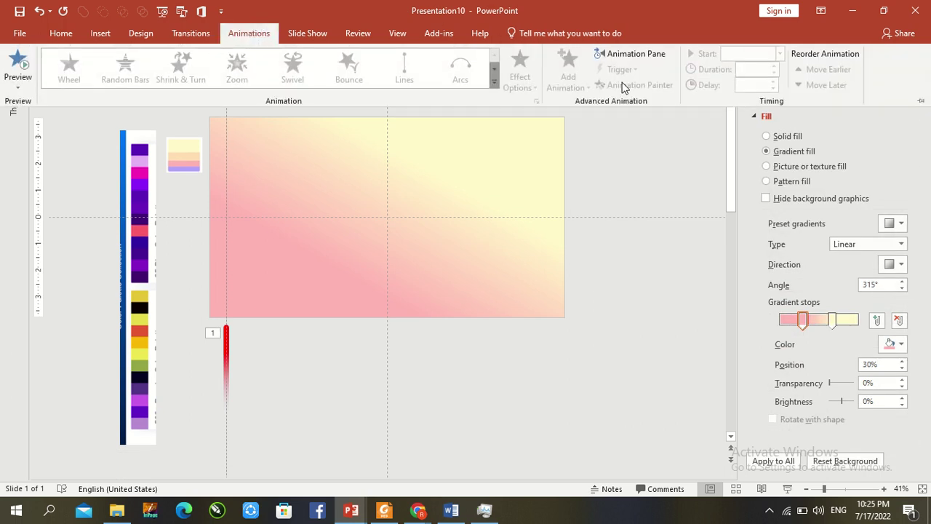
{"action": "left_click", "coordinate": [643, 56]}
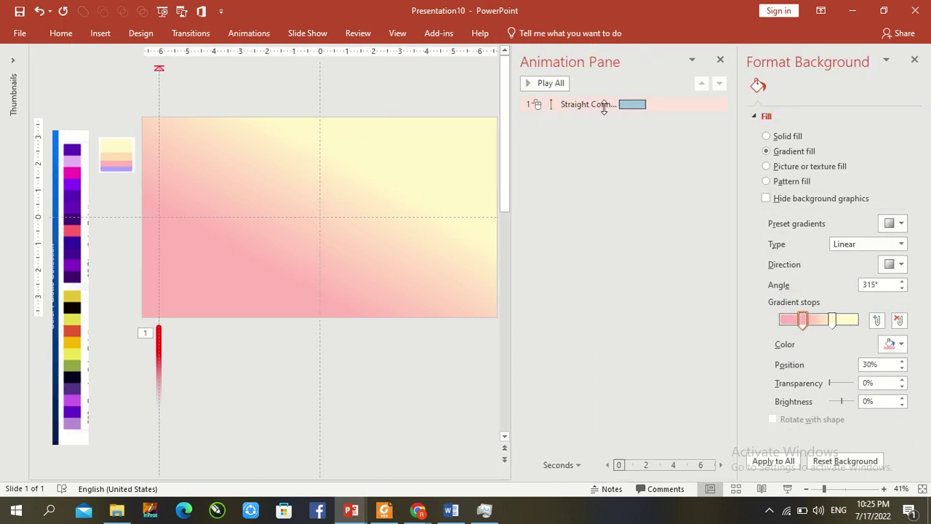
{"action": "double_click", "coordinate": [604, 107]}
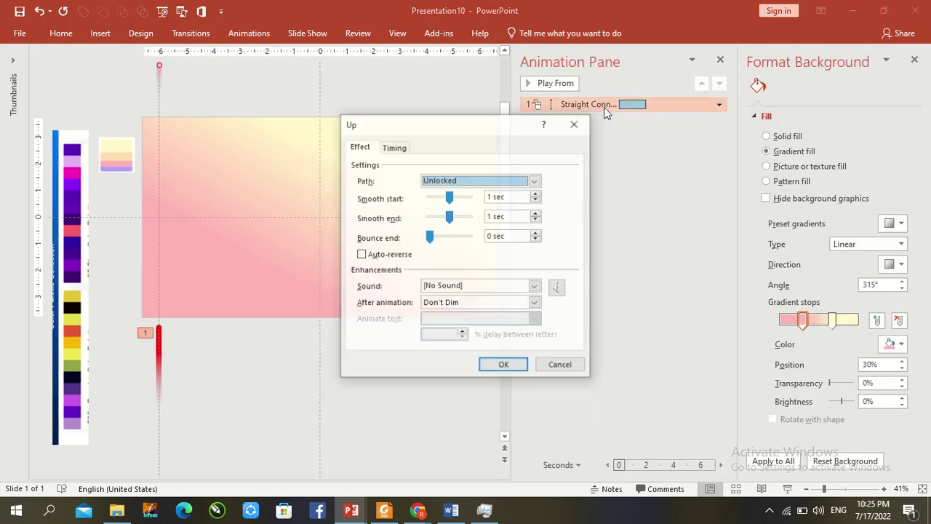
{"action": "left_click", "coordinate": [396, 148]}
{"action": "left_click", "coordinate": [501, 168]}
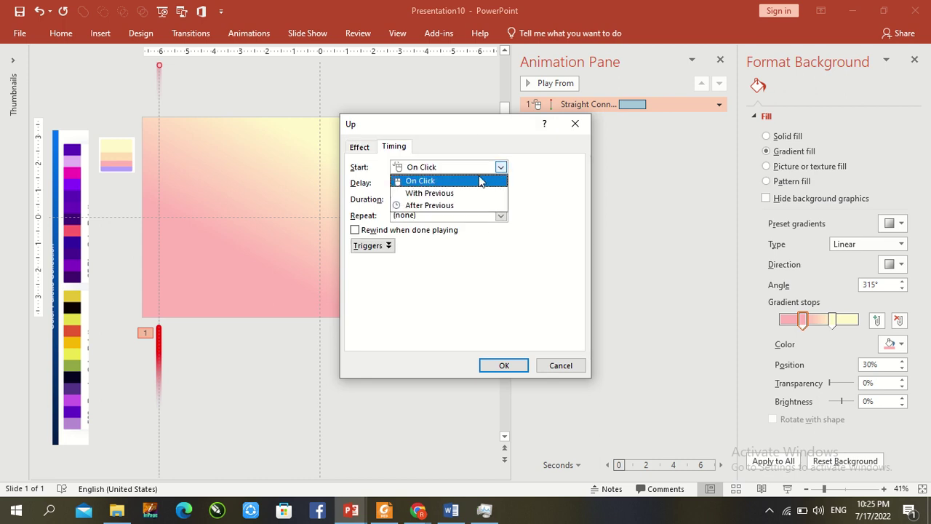
{"action": "left_click", "coordinate": [470, 194]}
{"action": "left_click", "coordinate": [501, 215]}
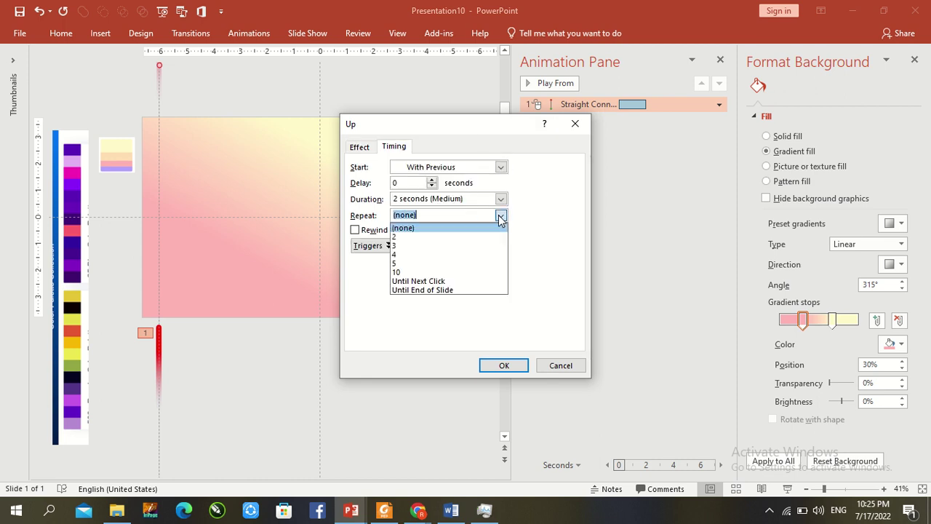
{"action": "left_click", "coordinate": [466, 293]}
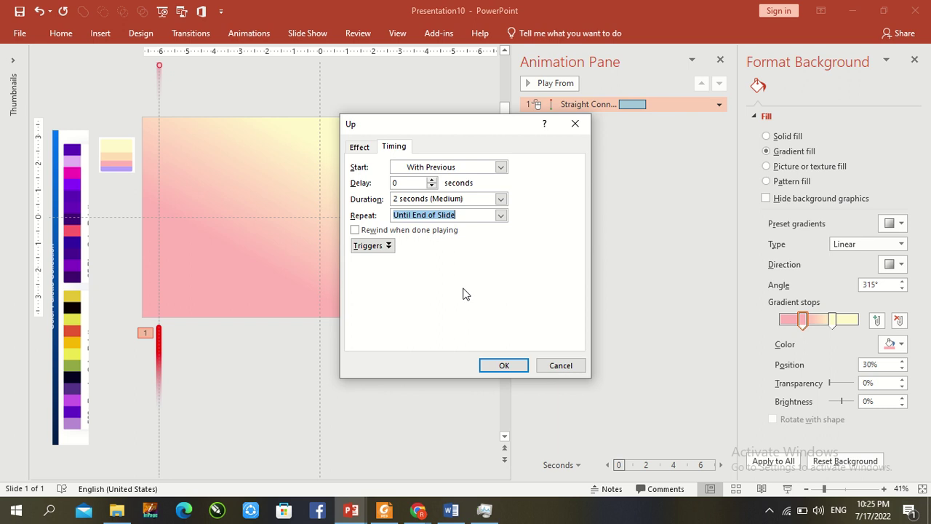
{"action": "left_click", "coordinate": [504, 365]}
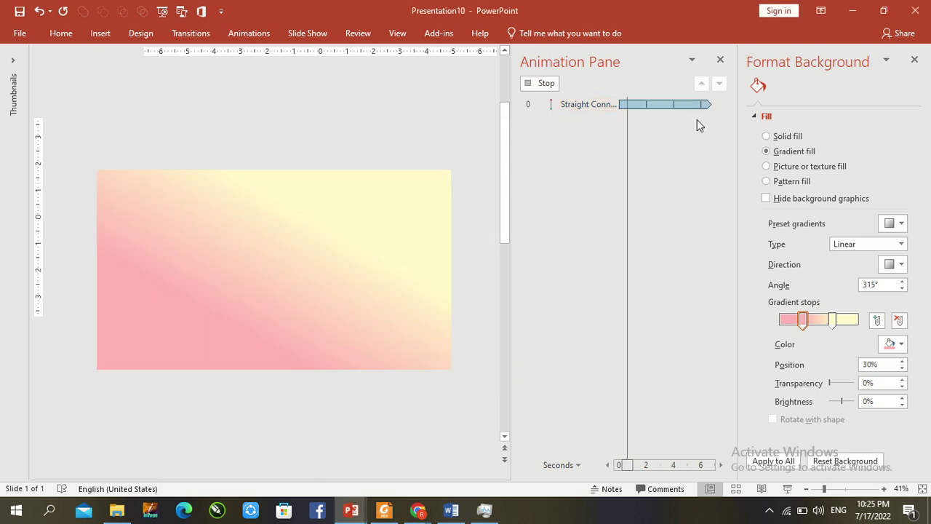
Close the animation list and preview the line's motion in the slide show, returning to editing.
{"action": "left_click", "coordinate": [720, 59]}
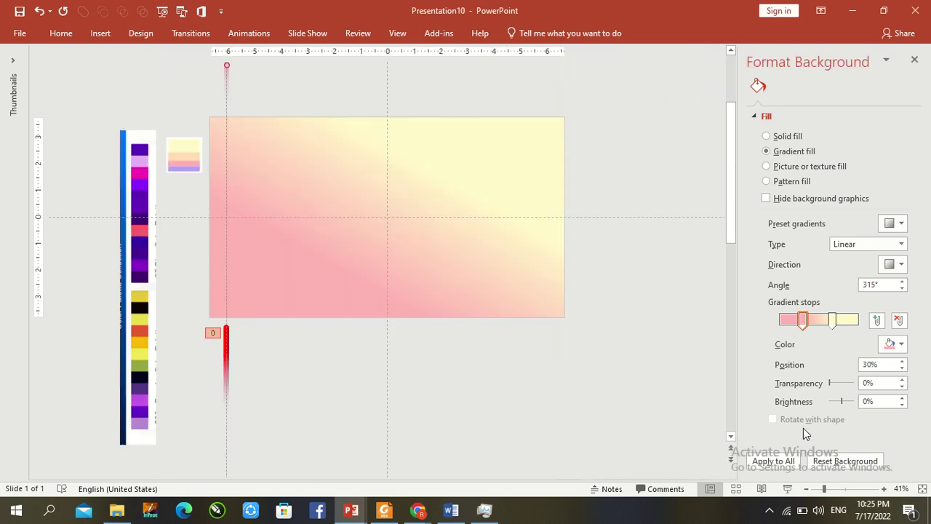
{"action": "left_click", "coordinate": [792, 482]}
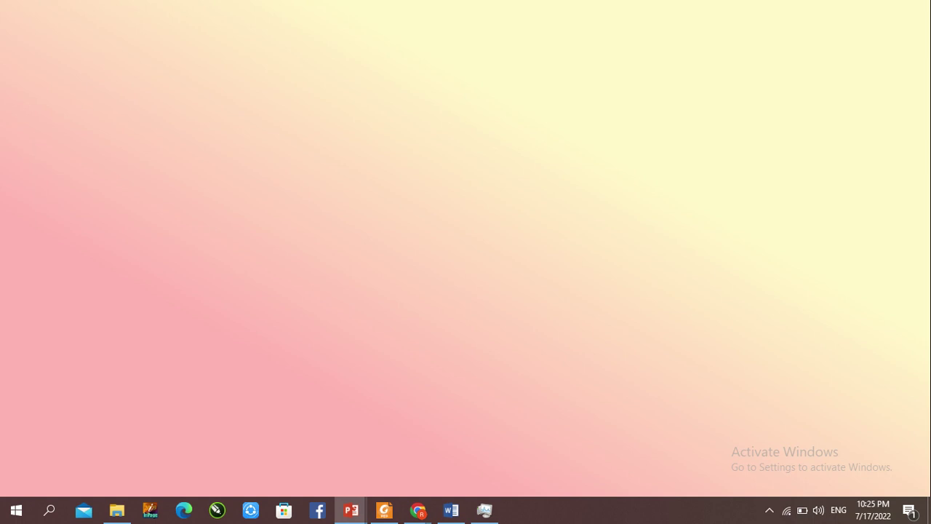
{"action": "key", "text": "Escape"}
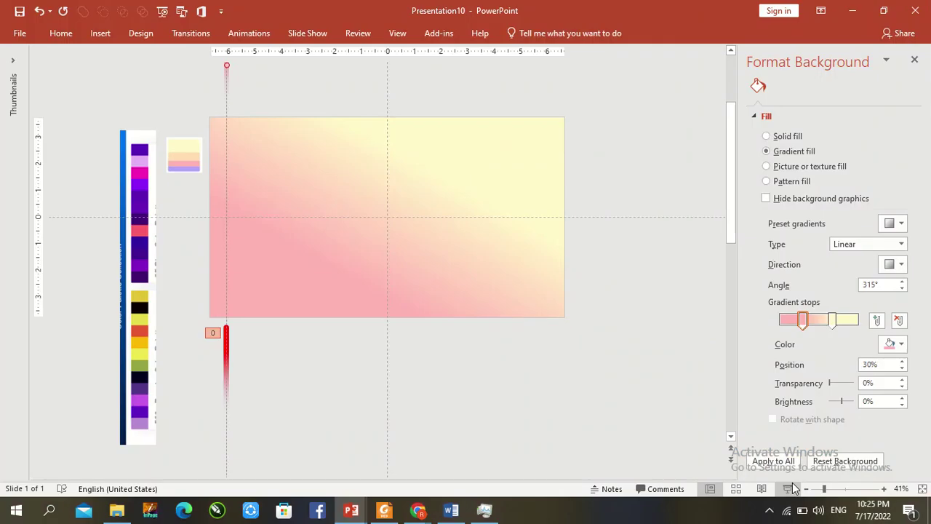
Duplicate the animated line at even horizontal spacing until 19 lines span the slide's width below its bottom edge.
{"action": "mouse_move", "coordinate": [228, 339]}
{"action": "left_mouse_down"}
{"action": "mouse_move", "coordinate": [231, 349]}
{"action": "mouse_move", "coordinate": [259, 347]}
{"action": "mouse_move", "coordinate": [241, 351]}
{"action": "mouse_move", "coordinate": [249, 354]}
{"action": "left_mouse_up"}
{"action": "key", "text": "ctrl+d"}
{"action": "key", "text": "ctrl+d"}
{"action": "key", "text": "ctrl+d"}
{"action": "key", "text": "ctrl+d"}
{"action": "key", "text": "ctrl+d"}
{"action": "key", "text": "ctrl+d"}
{"action": "key", "text": "ctrl+d"}
{"action": "key", "text": "ctrl+d"}
{"action": "key", "text": "ctrl+d"}
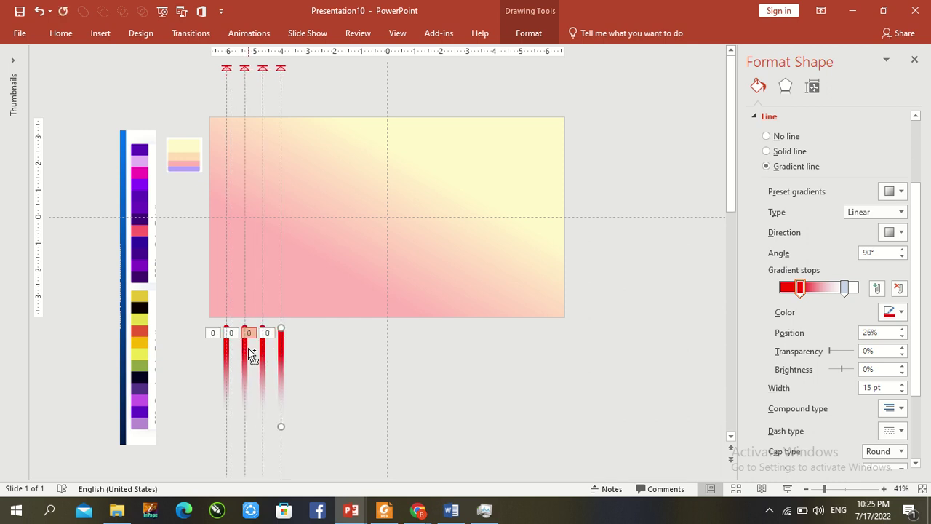
{"action": "key", "text": "ctrl+d"}
{"action": "key", "text": "ctrl+d"}
{"action": "key", "text": "ctrl+d"}
{"action": "key", "text": "ctrl+d"}
{"action": "key", "text": "ctrl+d"}
{"action": "key", "text": "ctrl+d"}
{"action": "key", "text": "ctrl+d"}
{"action": "key", "text": "ctrl+d"}
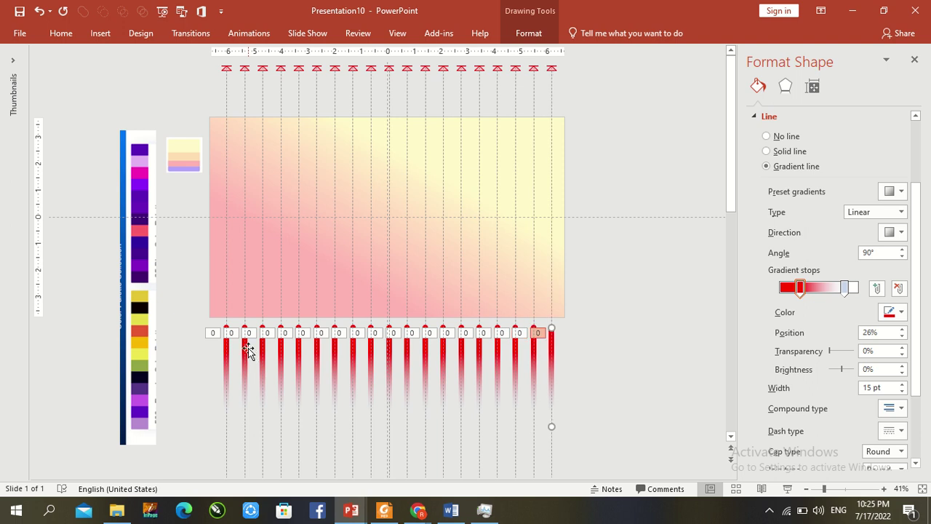
{"action": "left_click", "coordinate": [627, 291]}
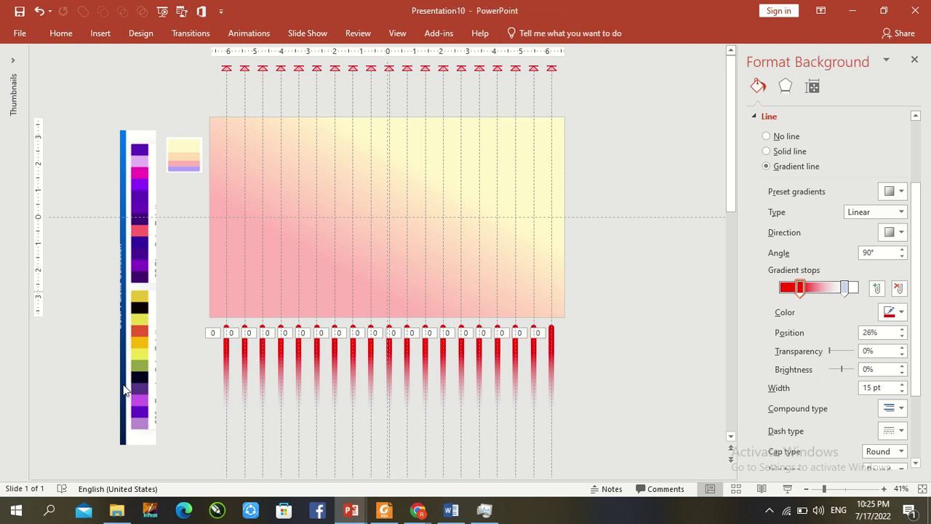
Set the 26% gradient stop of the second line from the left to the standard orange colour.
{"action": "left_click", "coordinate": [244, 364]}
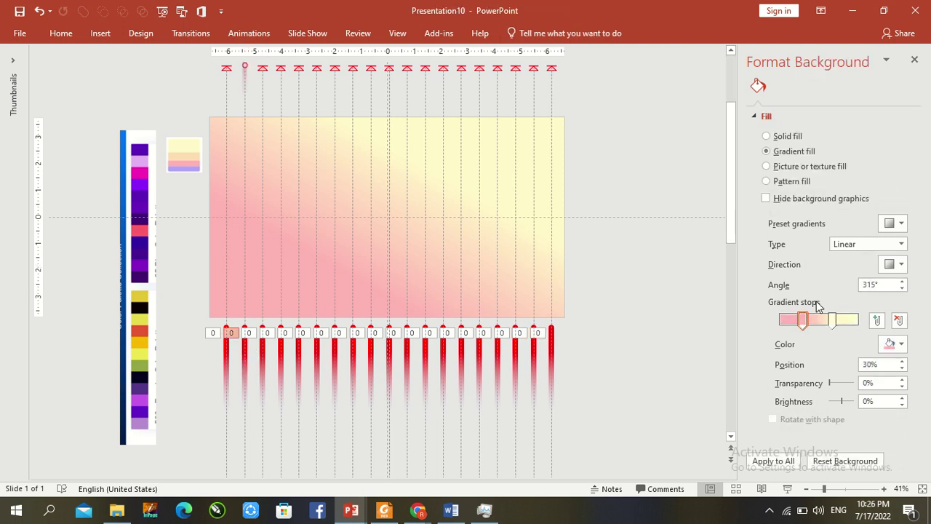
{"action": "left_click", "coordinate": [800, 322]}
{"action": "left_click", "coordinate": [195, 399]}
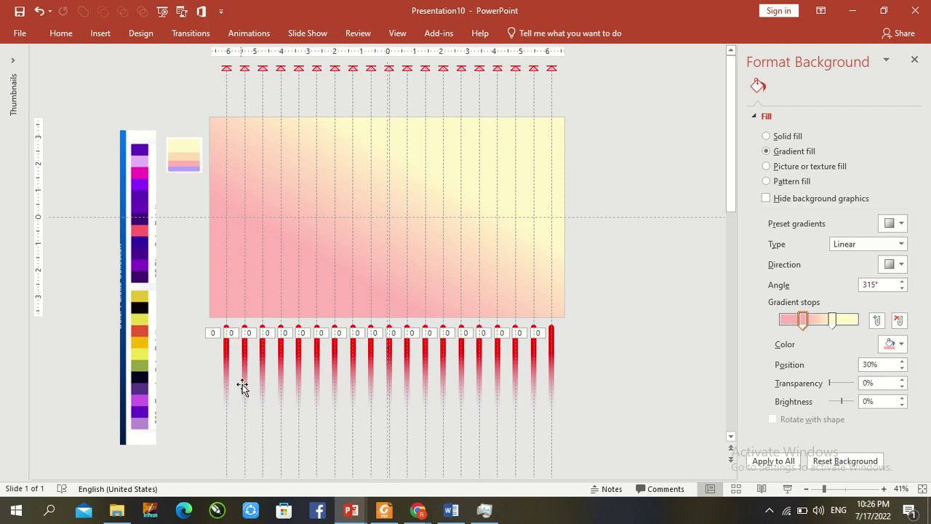
{"action": "left_click", "coordinate": [241, 384]}
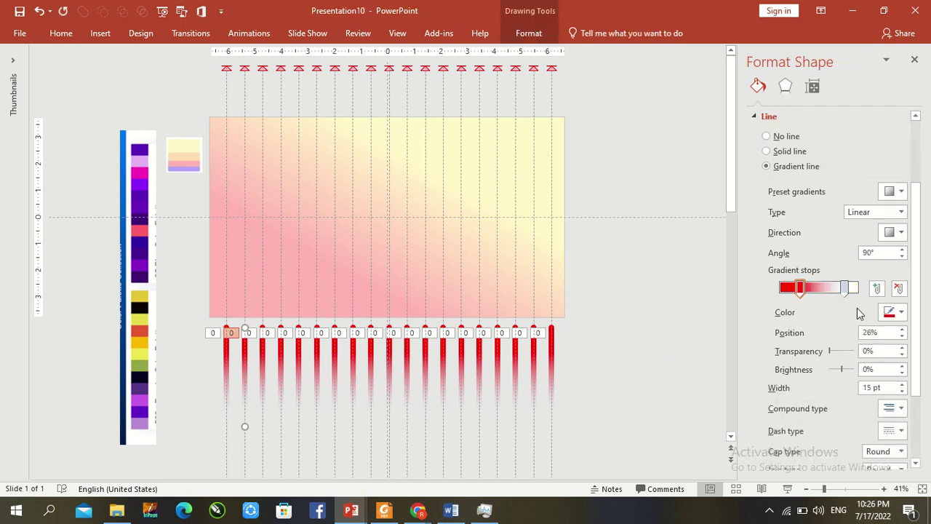
{"action": "left_click", "coordinate": [893, 311]}
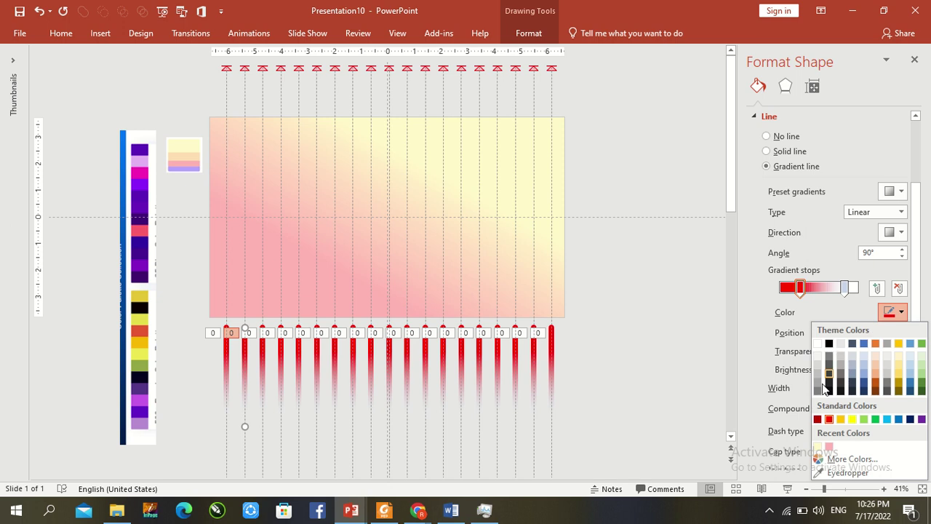
{"action": "left_click", "coordinate": [841, 420]}
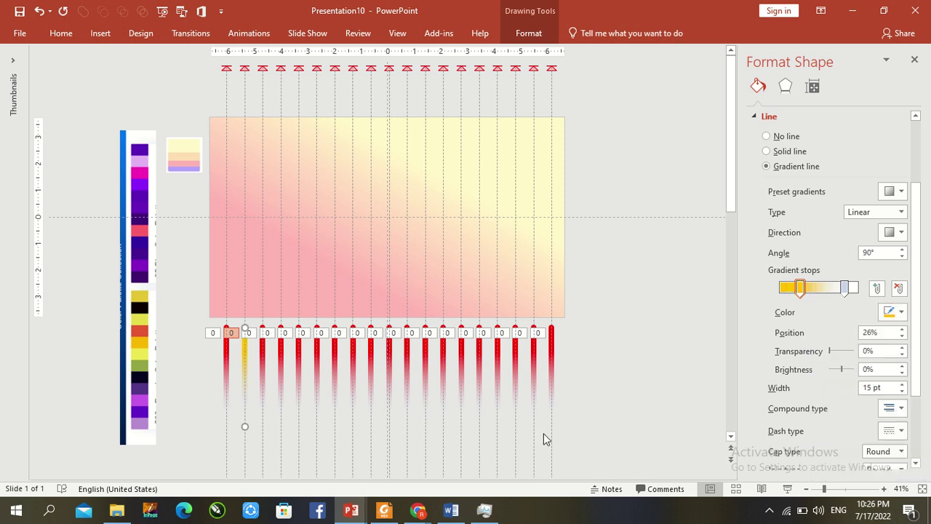
Set the 26% gradient stop of the third line from the left to the standard yellow colour.
{"action": "left_click", "coordinate": [262, 349]}
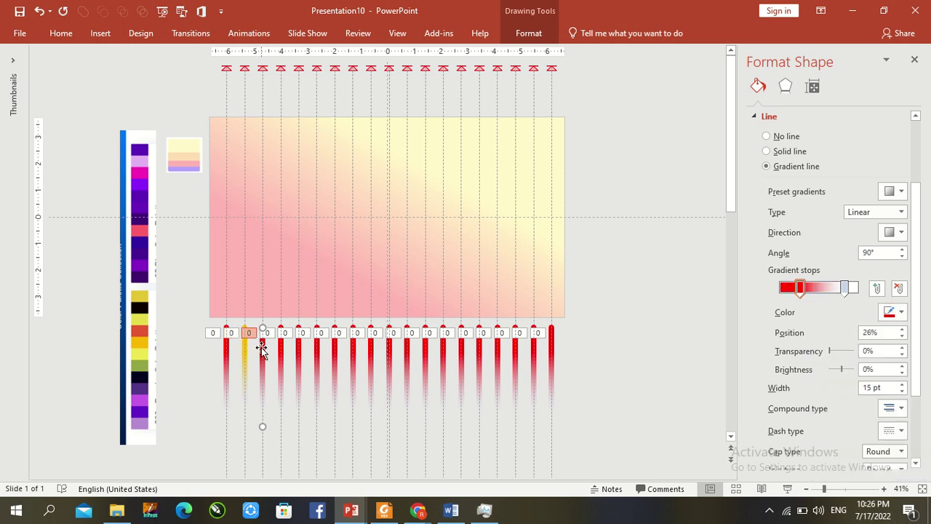
{"action": "left_click", "coordinate": [899, 313]}
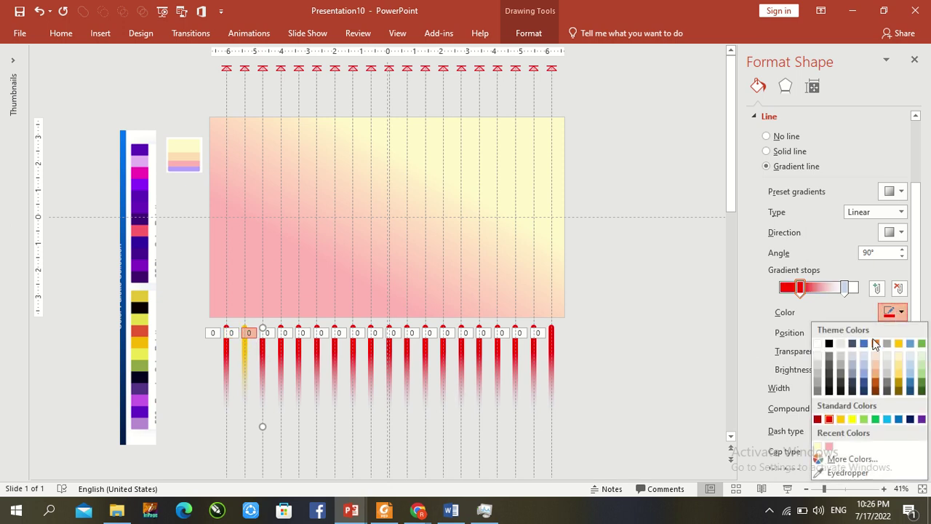
{"action": "left_click", "coordinate": [852, 419]}
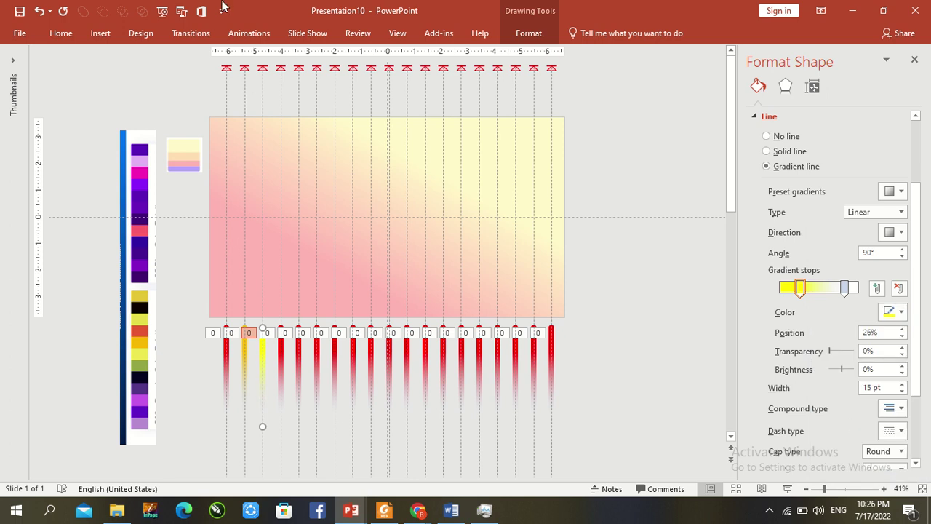
Play the slide show to check the motion of all the coloured lines, and return to editing.
{"action": "mouse_move", "coordinate": [327, 6]}
{"action": "left_click", "coordinate": [371, 25]}
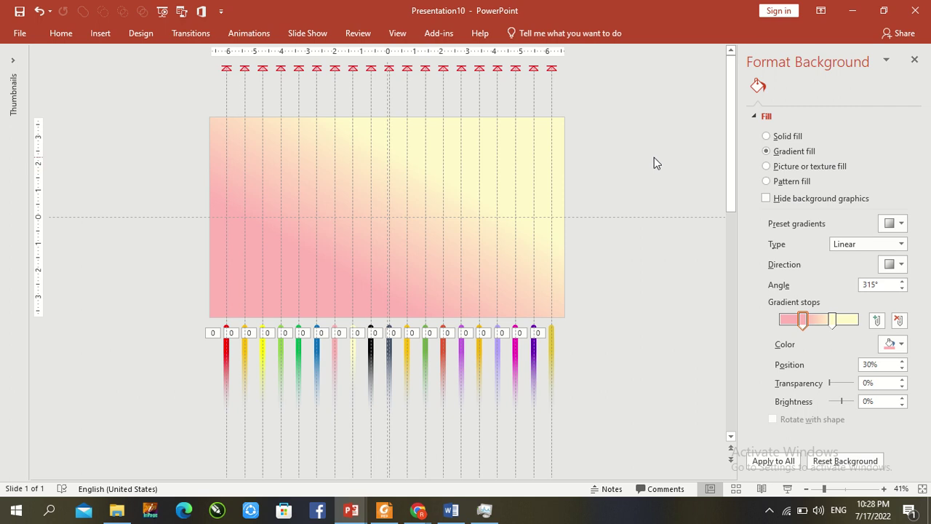
{"action": "left_click", "coordinate": [786, 488]}
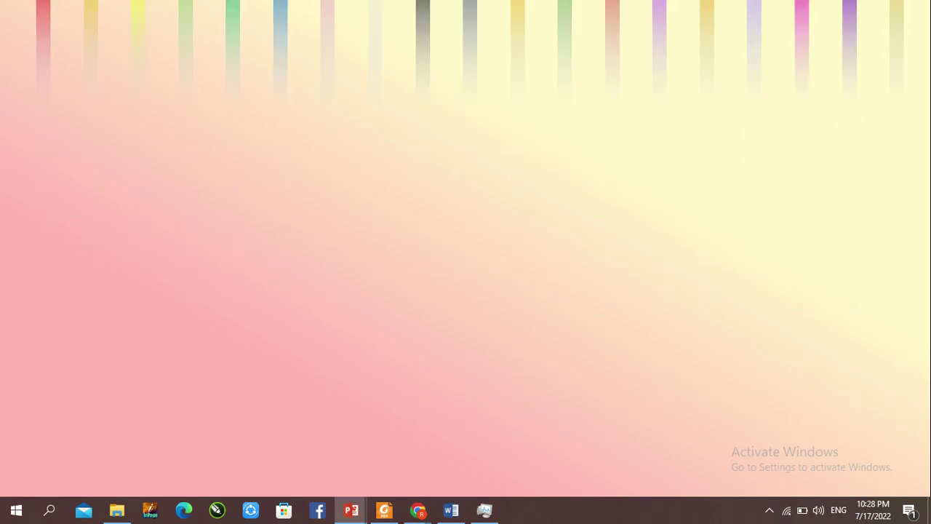
{"action": "key", "text": "Escape"}
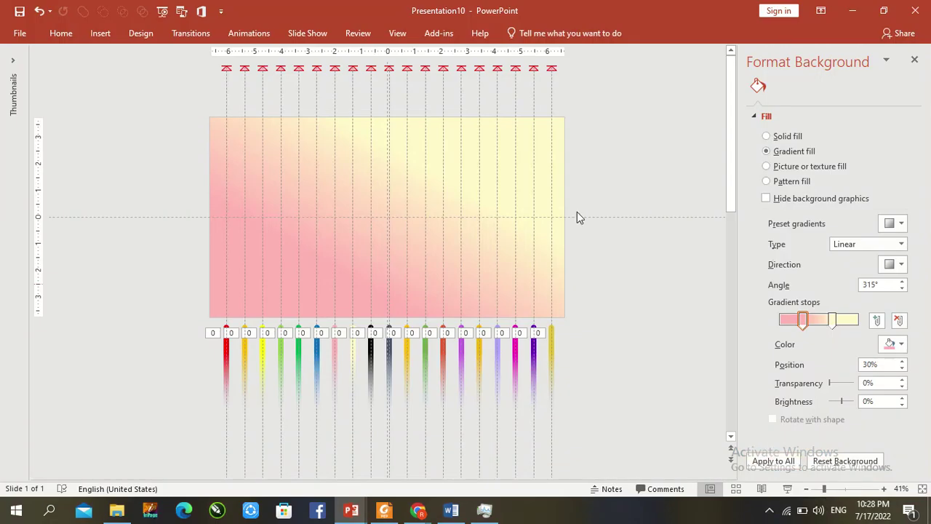
Show the Animation Pane in place of the background formatting pane and set the second line animation's delay to 0.25 seconds.
{"action": "left_click", "coordinate": [239, 32]}
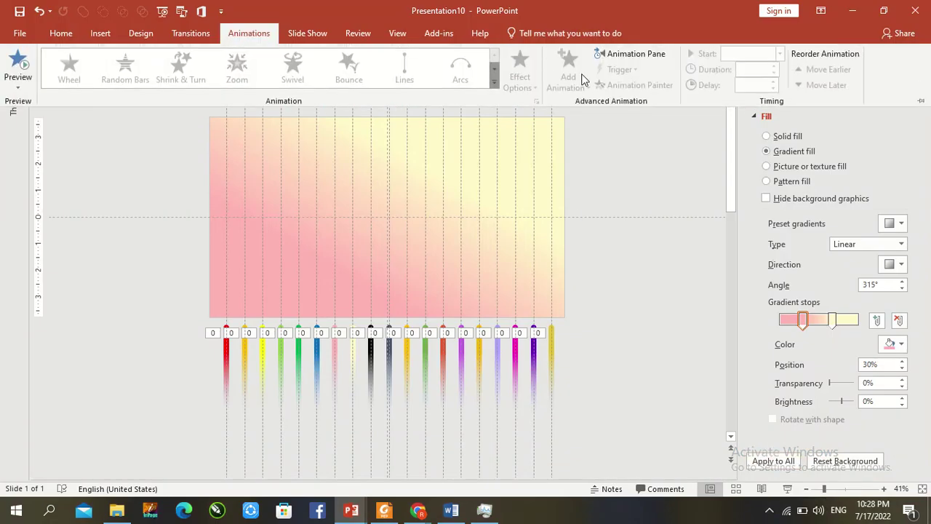
{"action": "left_click", "coordinate": [615, 60]}
{"action": "left_click", "coordinate": [661, 120]}
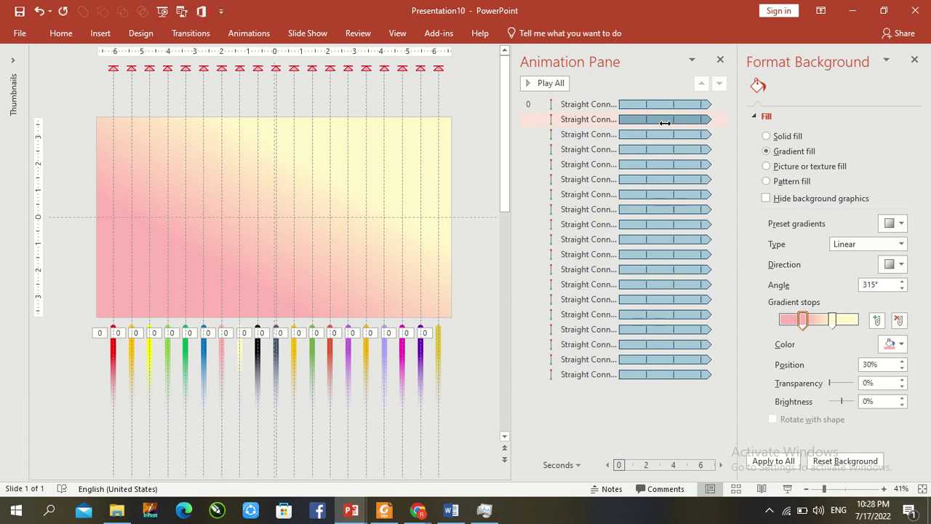
{"action": "left_click", "coordinate": [915, 60]}
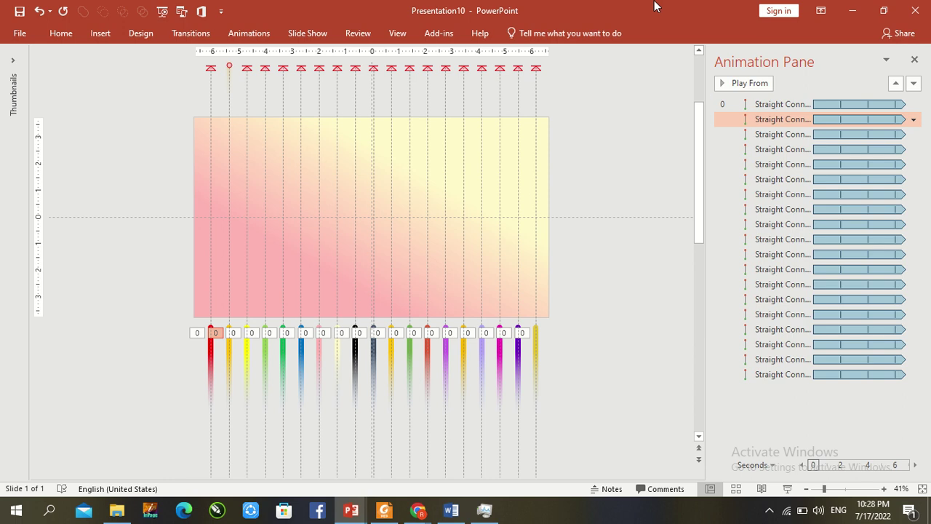
{"action": "mouse_move", "coordinate": [381, 4]}
{"action": "left_click", "coordinate": [372, 27]}
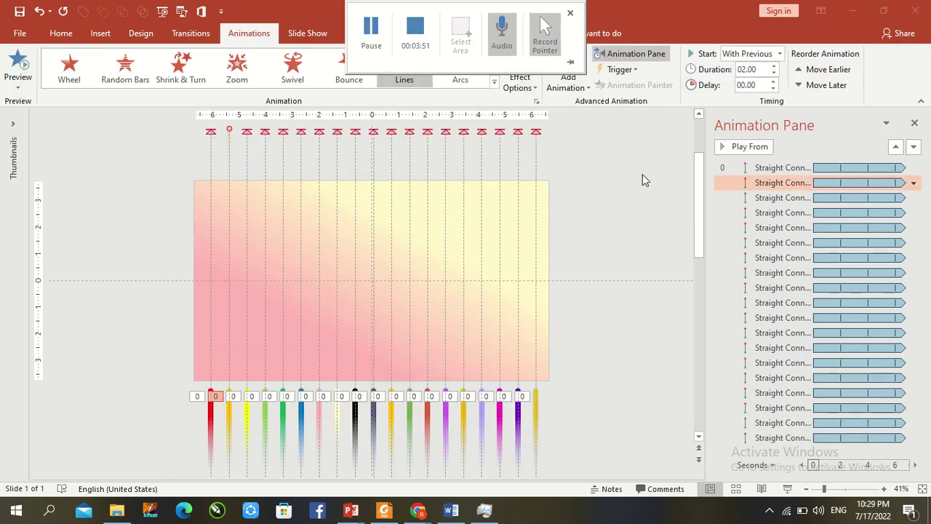
{"action": "left_click", "coordinate": [773, 82]}
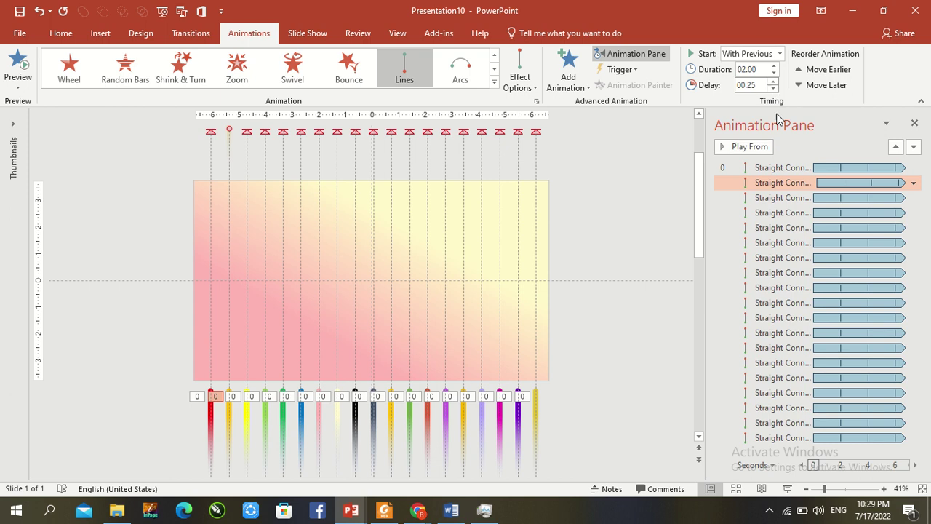
Set the delays of the third, fourth and fifth line animations to 0.50, 0.75 and 1.00 seconds.
{"action": "left_click", "coordinate": [791, 198]}
{"action": "left_click", "coordinate": [773, 82]}
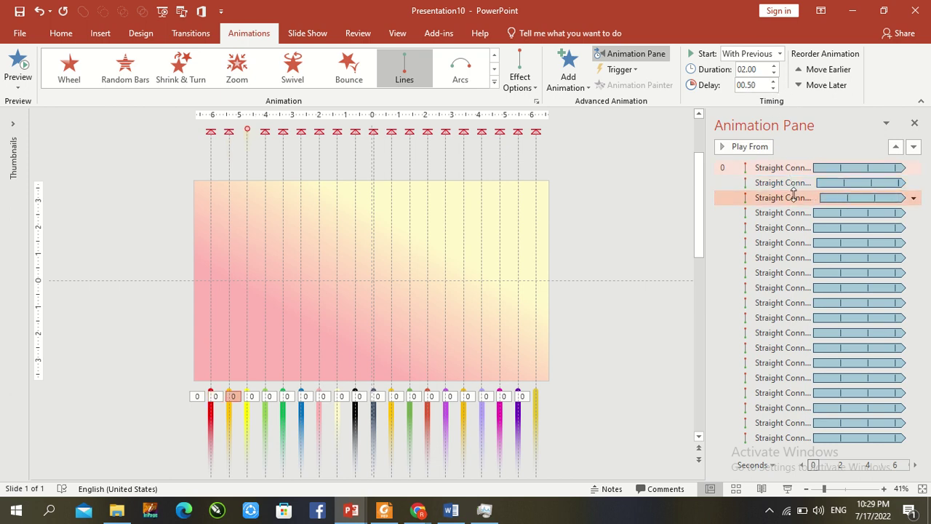
{"action": "left_click", "coordinate": [801, 213]}
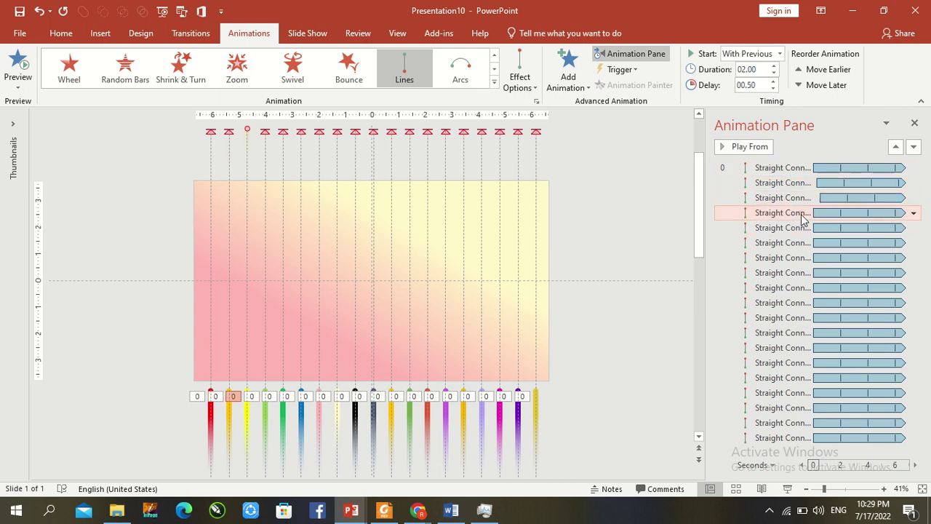
{"action": "left_click", "coordinate": [774, 82]}
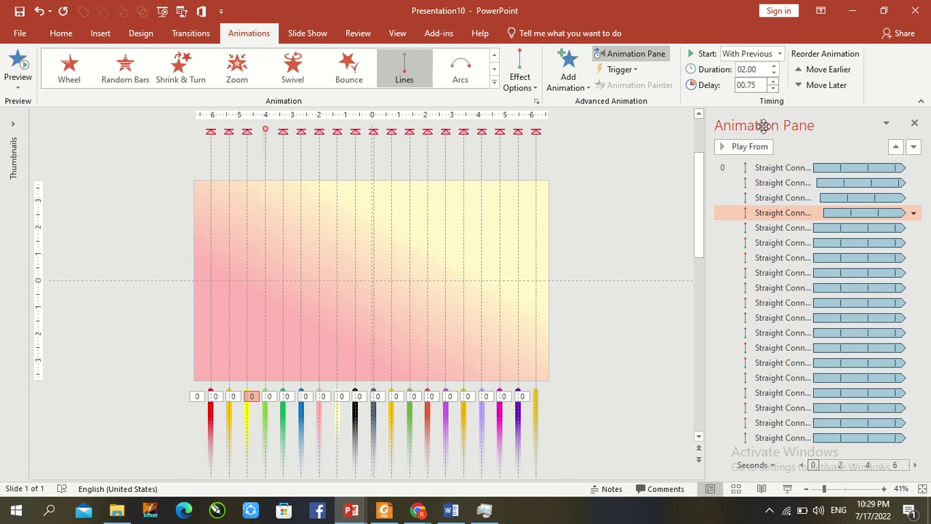
{"action": "left_click", "coordinate": [778, 228]}
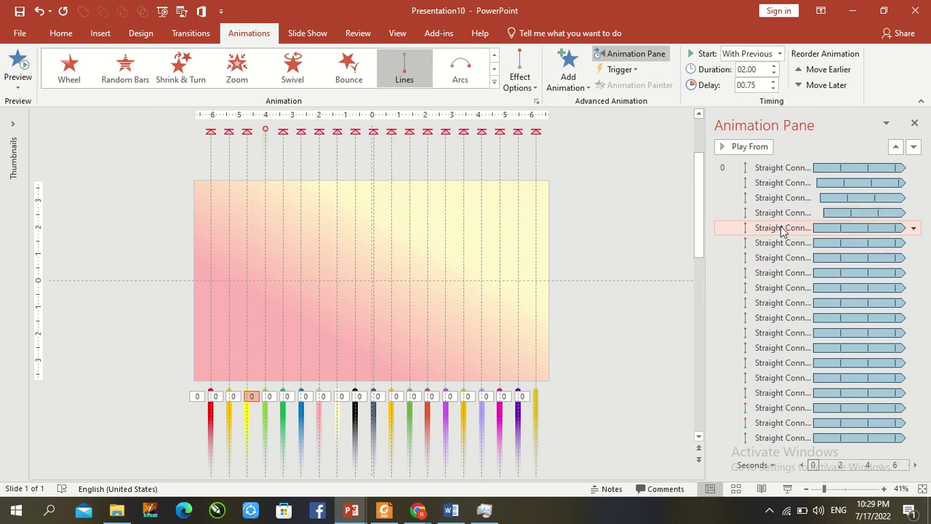
{"action": "left_click", "coordinate": [774, 83]}
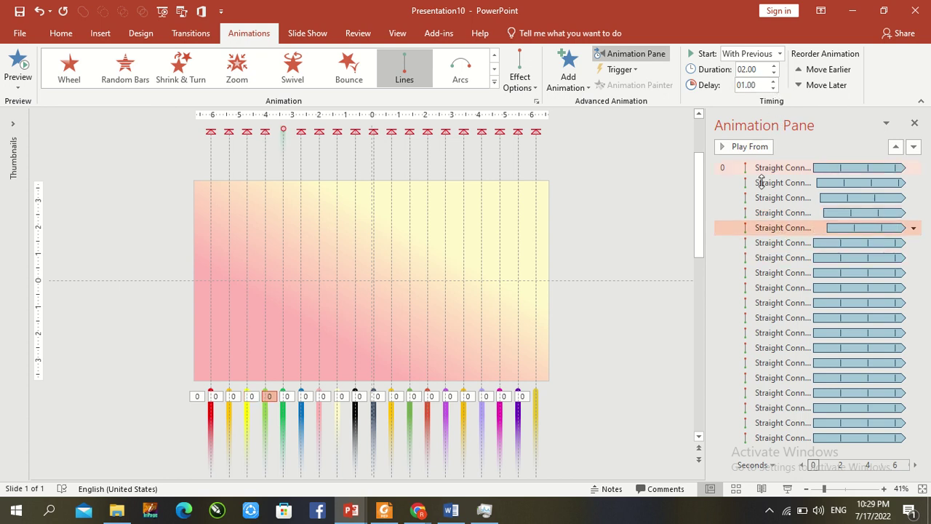
Set the sixth line animation's delay to 1.25 seconds and play the slide show to check the staggered motion.
{"action": "left_click", "coordinate": [779, 243]}
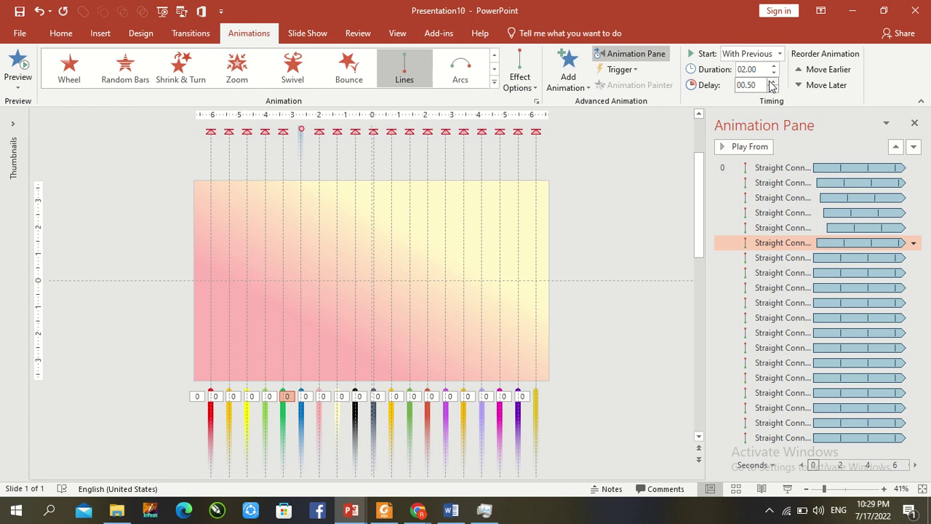
{"action": "mouse_move", "coordinate": [480, 4]}
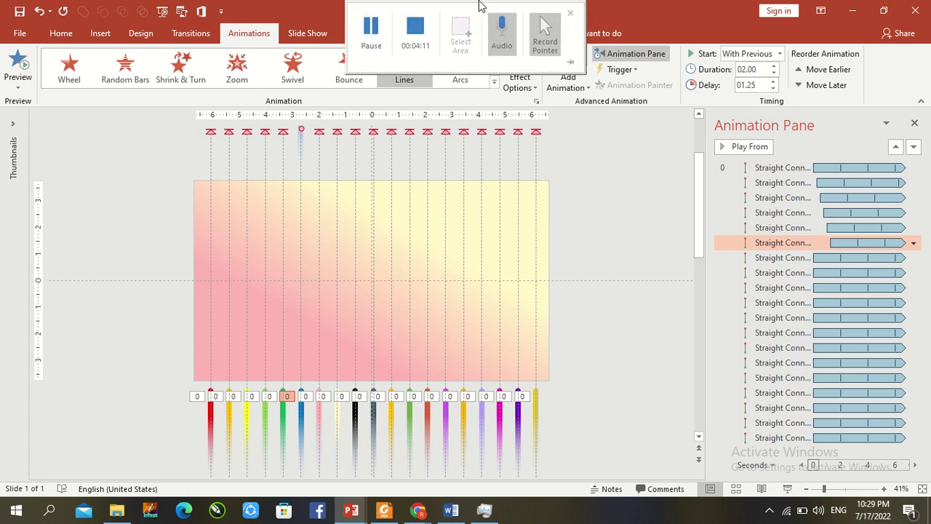
{"action": "left_click", "coordinate": [371, 26]}
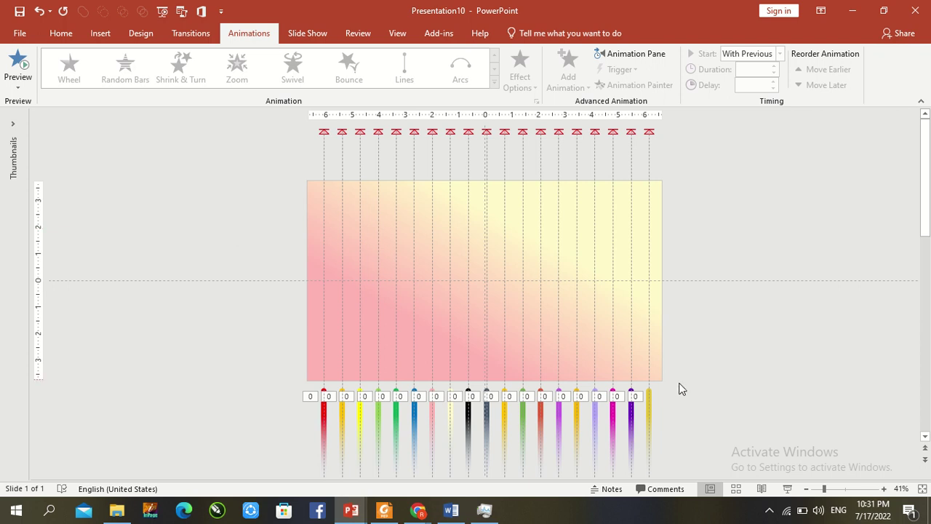
{"action": "left_click", "coordinate": [787, 489]}
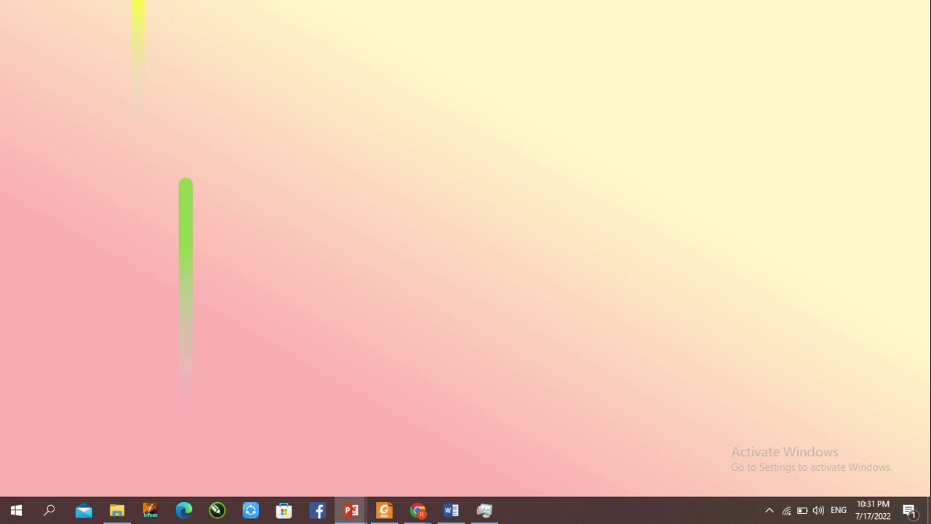
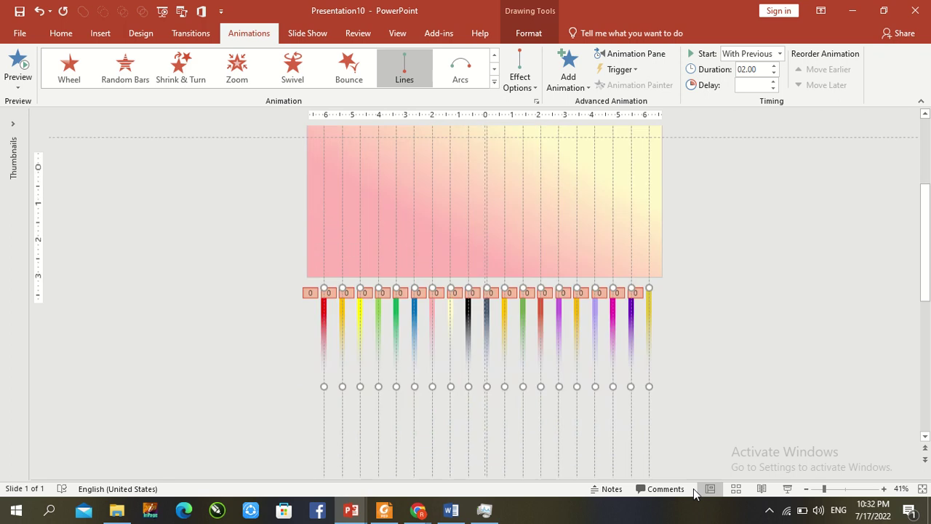
Duplicate all the animated lines beyond the slide's right edge and group the copies so they carry no animation.
{"action": "mouse_move", "coordinate": [478, 291]}
{"action": "left_mouse_down"}
{"action": "mouse_move", "coordinate": [686, 332]}
{"action": "mouse_move", "coordinate": [786, 277]}
{"action": "mouse_move", "coordinate": [796, 236]}
{"action": "left_mouse_up"}
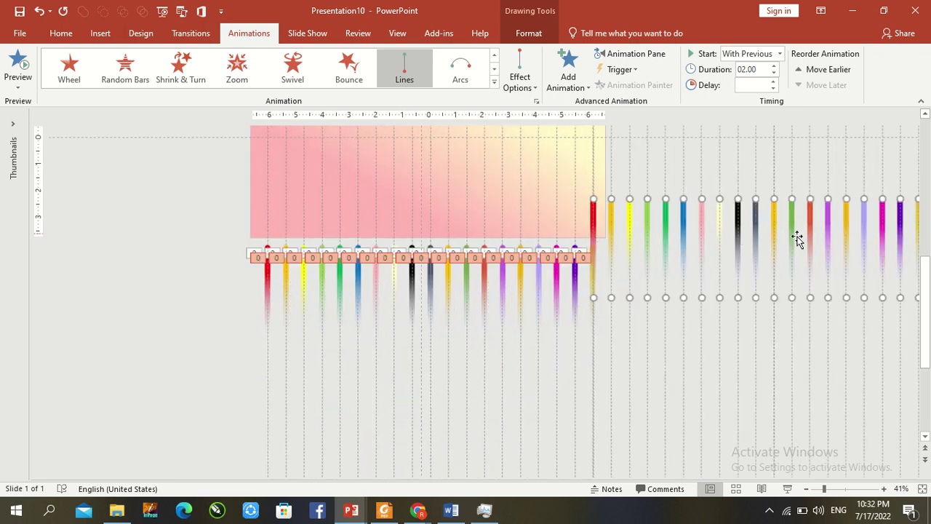
{"action": "left_click", "coordinate": [807, 489]}
{"action": "left_click", "coordinate": [808, 489]}
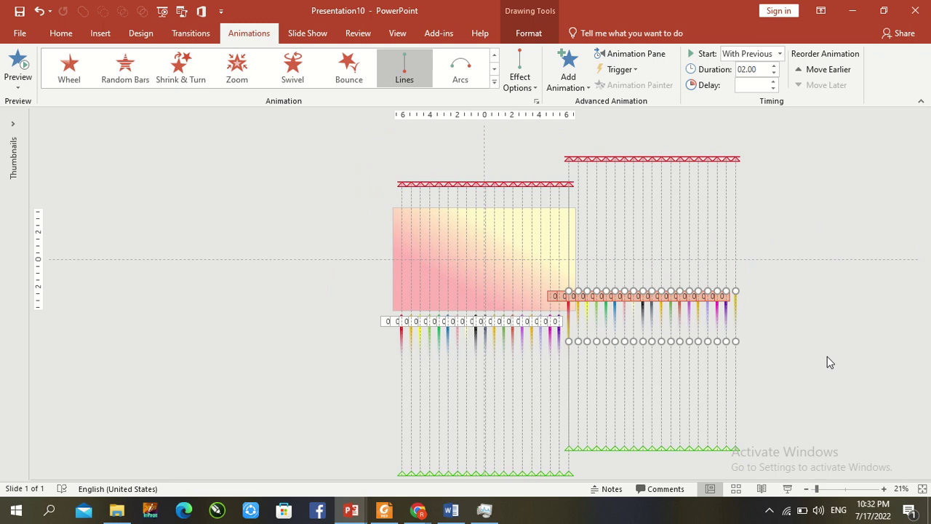
{"action": "key", "text": "Delete"}
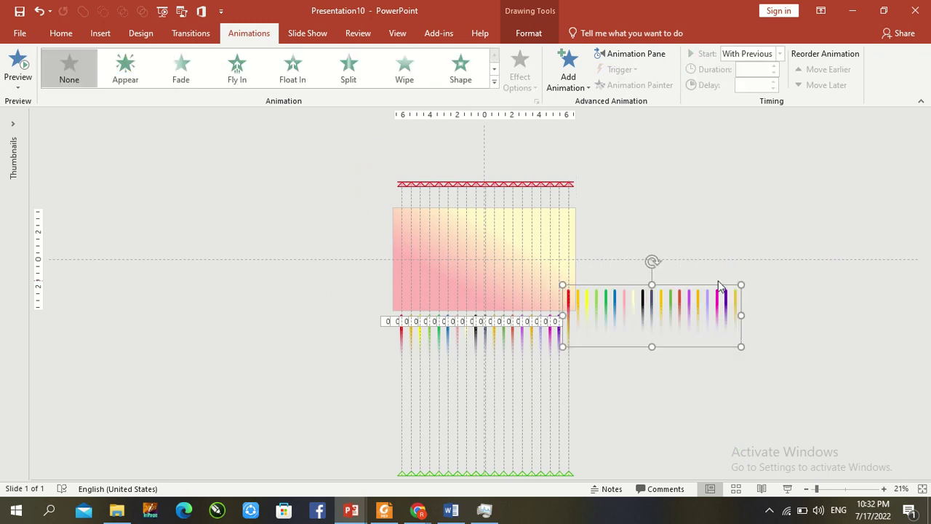
Rotate the grouped copies left 90° and place them just outside the slide's right edge.
{"action": "left_click", "coordinate": [529, 32]}
{"action": "left_click", "coordinate": [741, 87]}
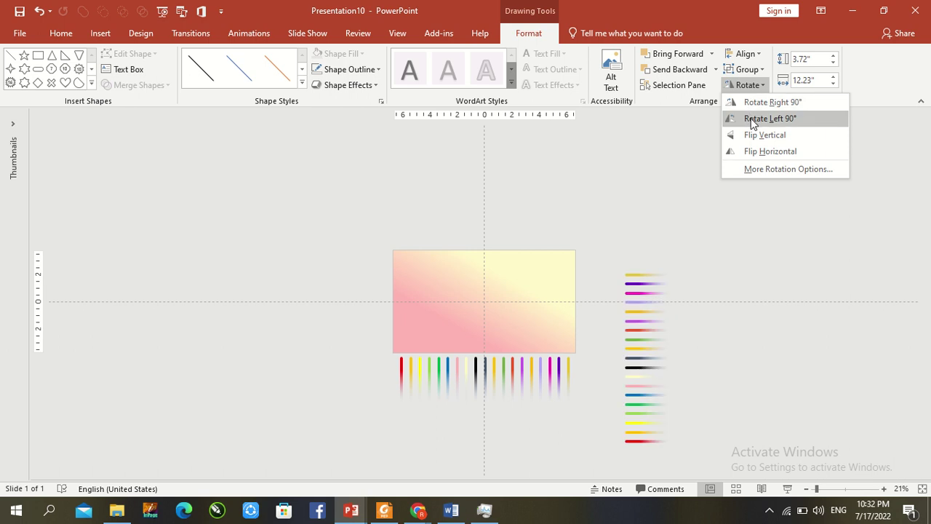
{"action": "left_click", "coordinate": [753, 124]}
{"action": "left_click_drag", "start_coordinate": [630, 314], "coordinate": [589, 297]}
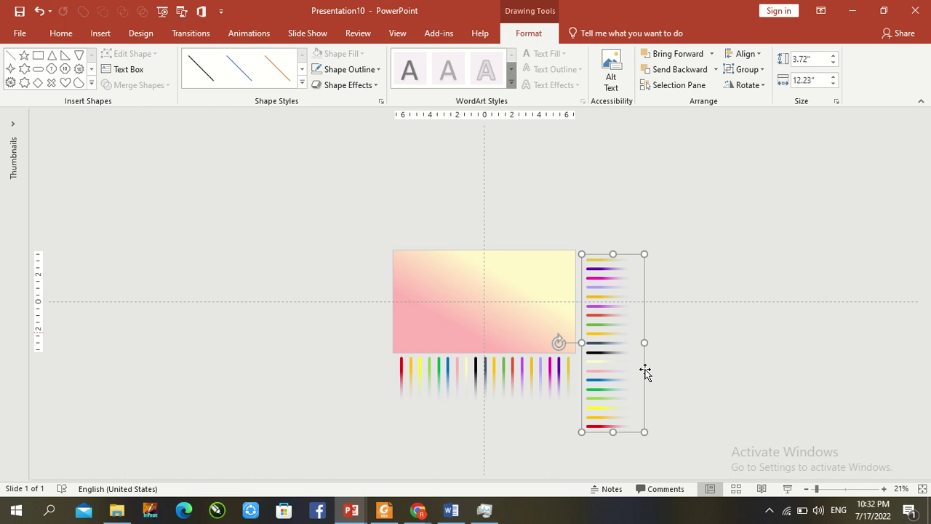
Ungroup the rotated lines and delete the nine that extend below the slide's height.
{"action": "right_click", "coordinate": [608, 320]}
{"action": "mouse_move", "coordinate": [687, 181]}
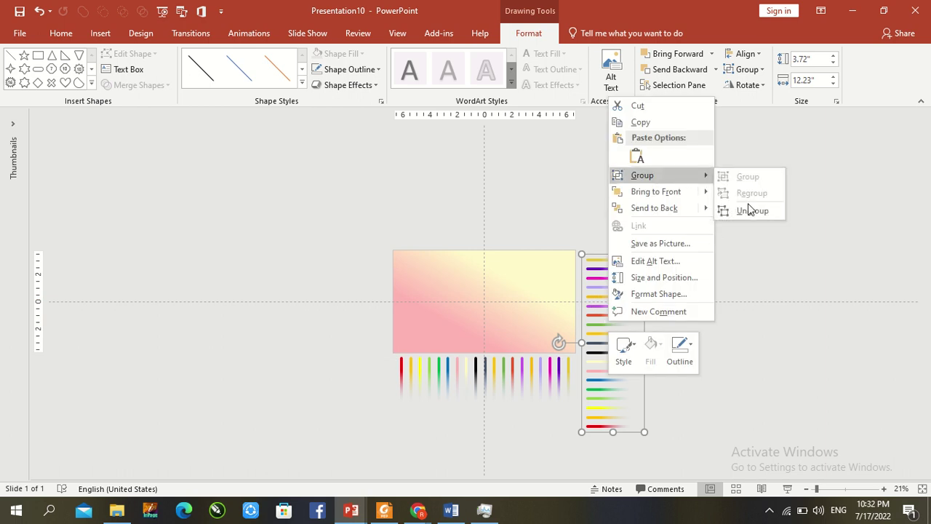
{"action": "left_click", "coordinate": [749, 210]}
{"action": "left_click", "coordinate": [740, 361]}
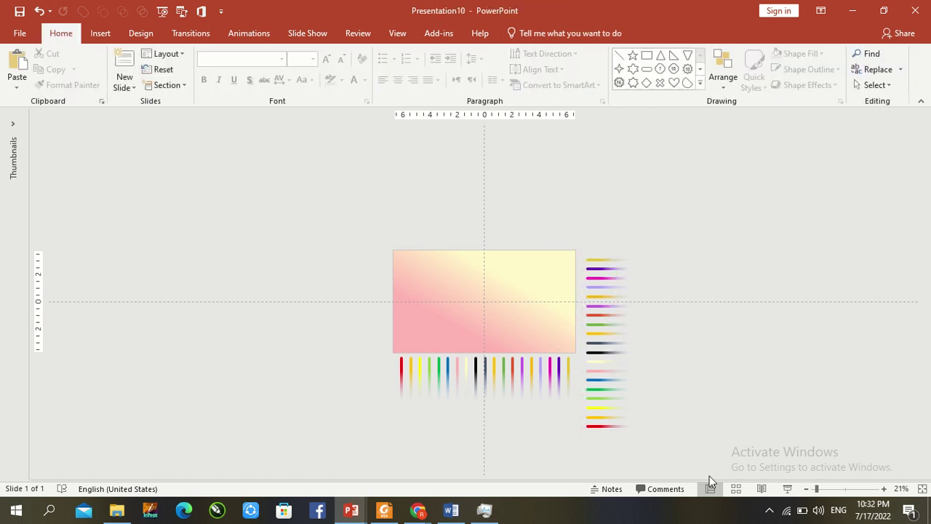
{"action": "mouse_move", "coordinate": [707, 466]}
{"action": "left_mouse_down"}
{"action": "mouse_move", "coordinate": [604, 421]}
{"action": "mouse_move", "coordinate": [576, 346]}
{"action": "left_mouse_up"}
{"action": "key", "text": "Delete"}
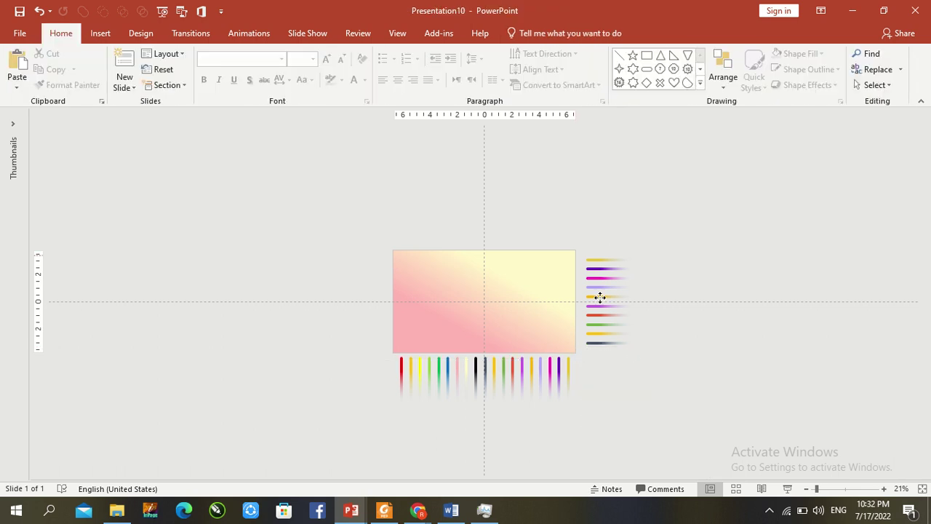
Move the ten remaining horizontal lines slightly down so they are centred along the slide's right edge.
{"action": "mouse_move", "coordinate": [589, 270]}
{"action": "left_mouse_down"}
{"action": "mouse_move", "coordinate": [652, 379]}
{"action": "mouse_move", "coordinate": [698, 386]}
{"action": "mouse_move", "coordinate": [576, 240]}
{"action": "mouse_move", "coordinate": [595, 264]}
{"action": "left_mouse_up"}
{"action": "key", "text": "ctrl+z"}
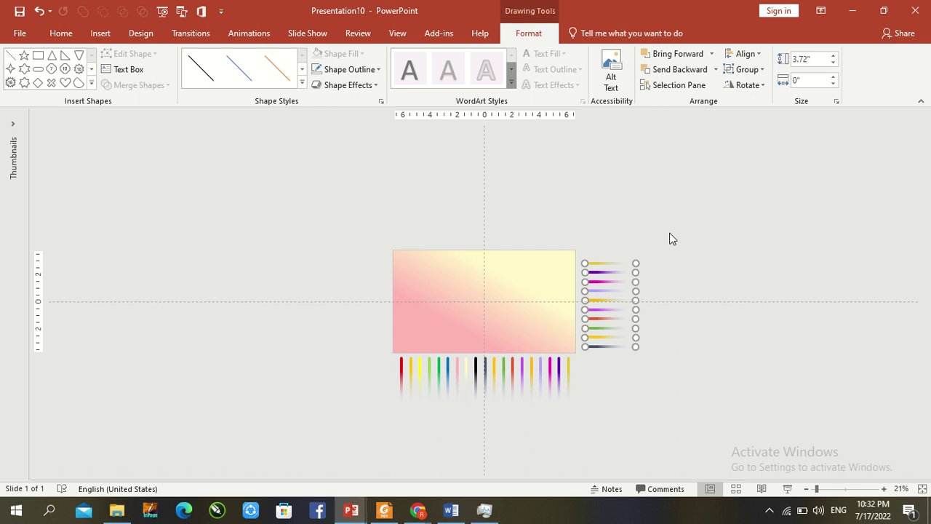
{"action": "left_click", "coordinate": [668, 238]}
Add a Lines motion path with the Left direction to the topmost horizontal line.
{"action": "left_click", "coordinate": [603, 260]}
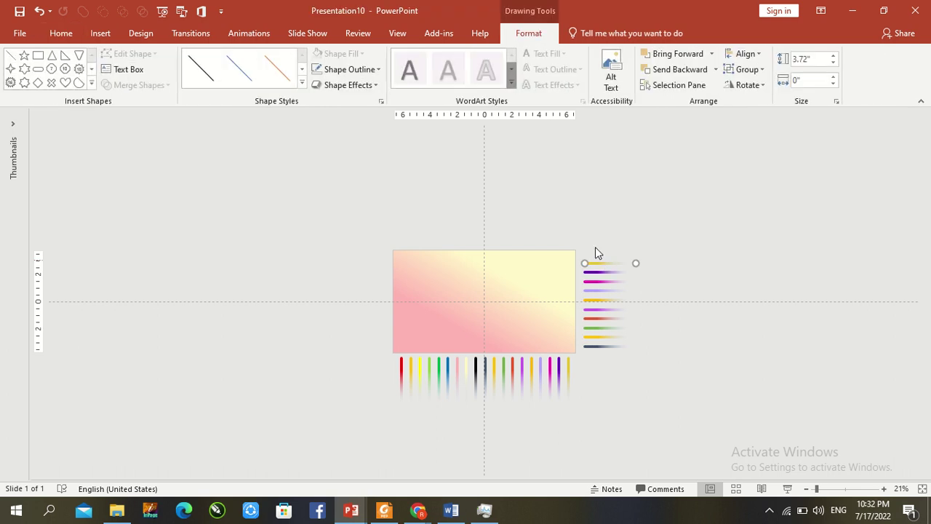
{"action": "left_click", "coordinate": [236, 38]}
{"action": "key", "text": "ctrl+a"}
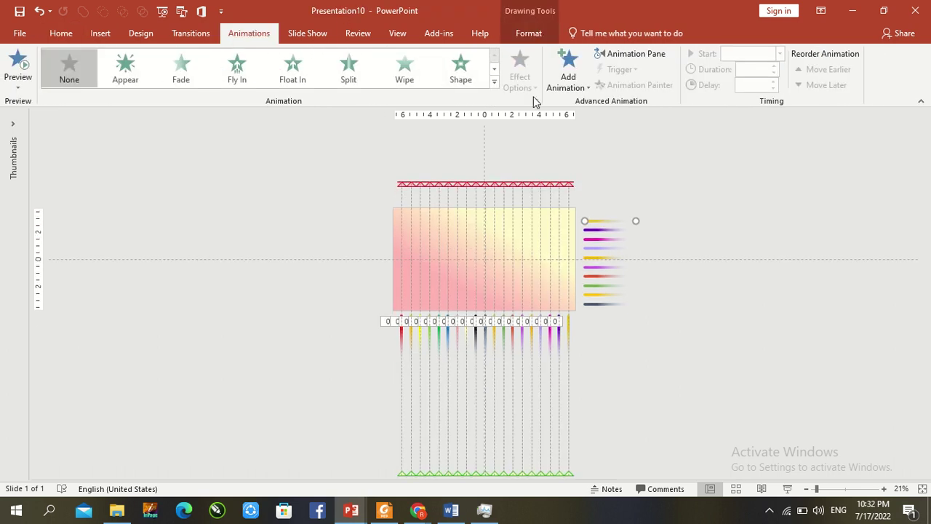
{"action": "left_click", "coordinate": [566, 72]}
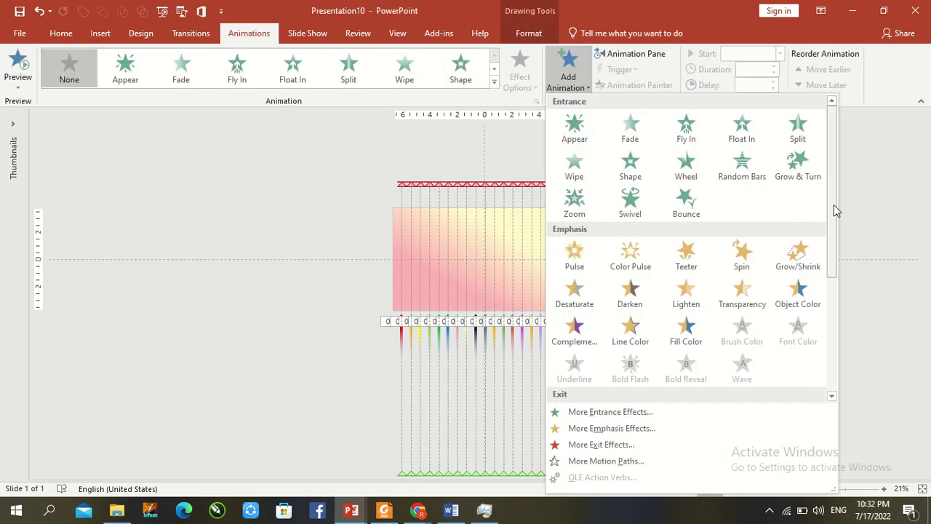
{"action": "left_click_drag", "start_coordinate": [831, 241], "coordinate": [832, 378]}
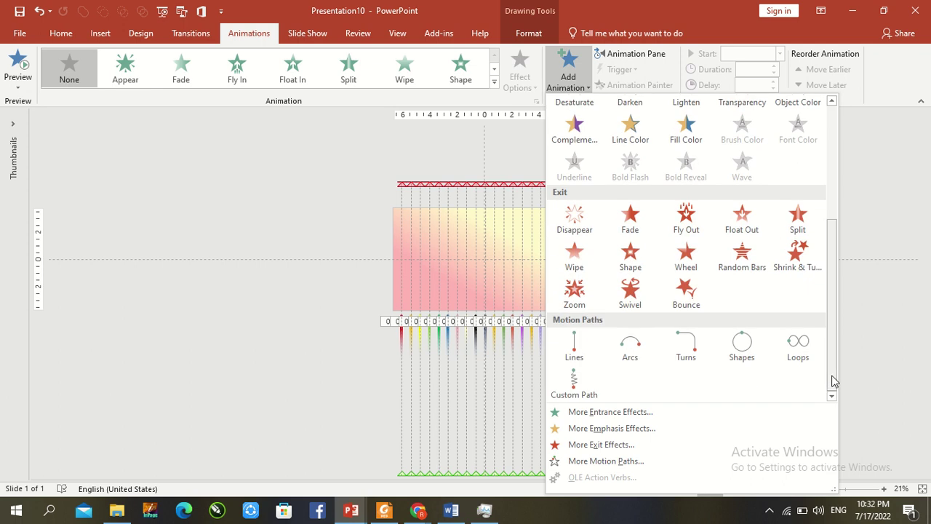
{"action": "left_click", "coordinate": [570, 343]}
{"action": "left_click", "coordinate": [520, 80]}
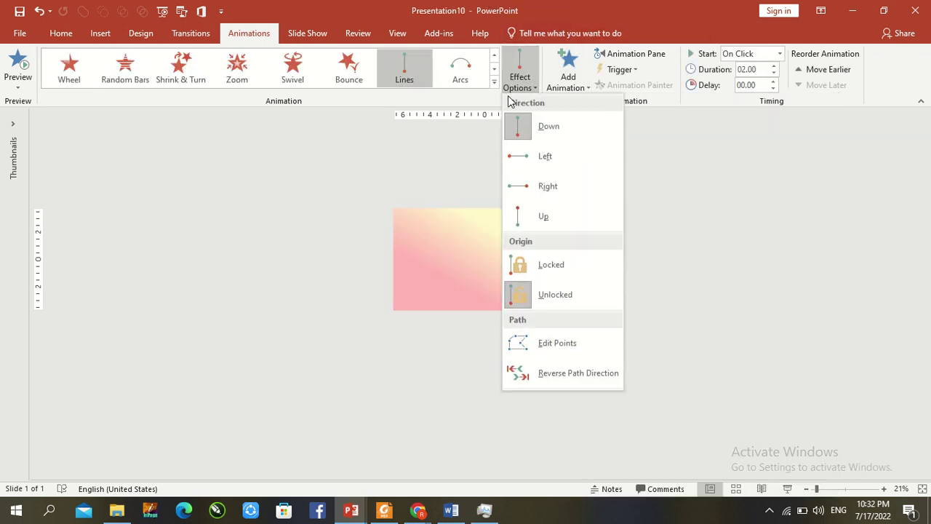
{"action": "left_click", "coordinate": [543, 158]}
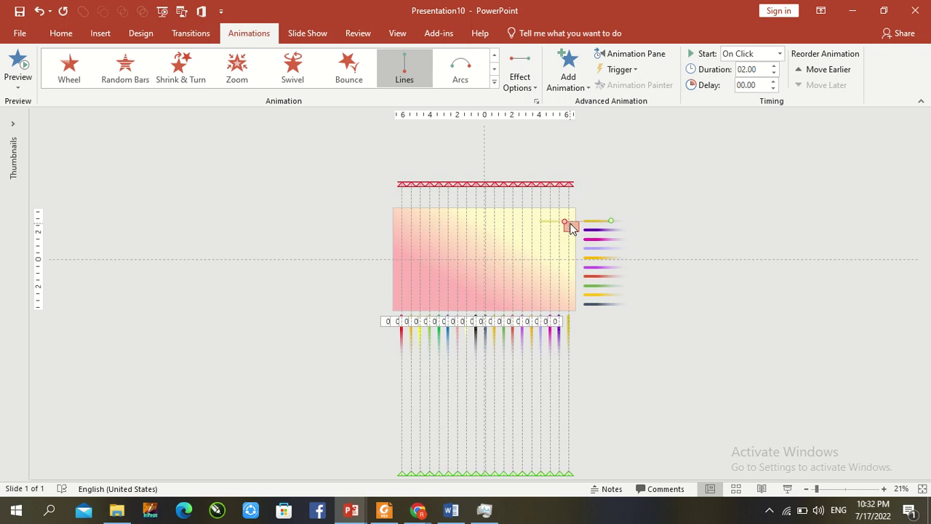
Lengthen the top line's motion path in both directions so that it ends just past the slide's left edge.
{"action": "left_click_drag", "start_coordinate": [567, 223], "coordinate": [420, 215]}
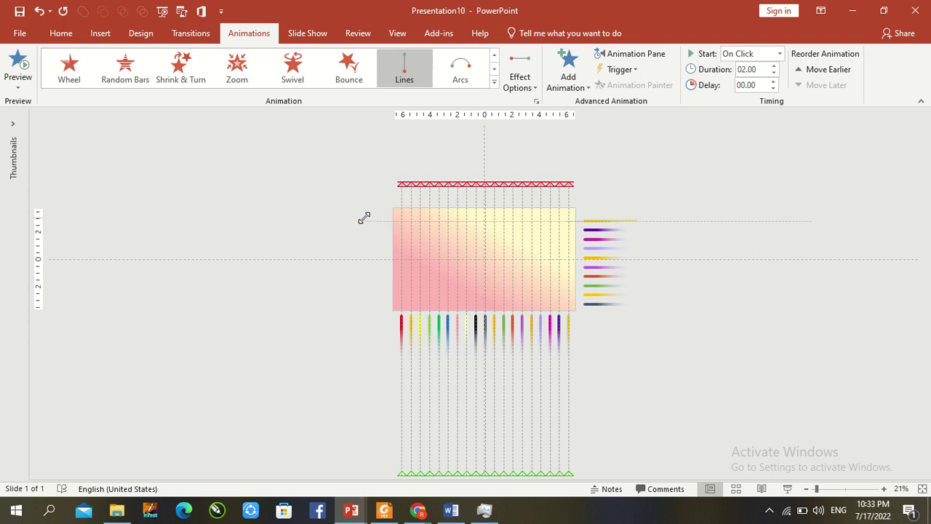
{"action": "left_click_drag", "start_coordinate": [364, 218], "coordinate": [375, 221]}
{"action": "left_click", "coordinate": [614, 167]}
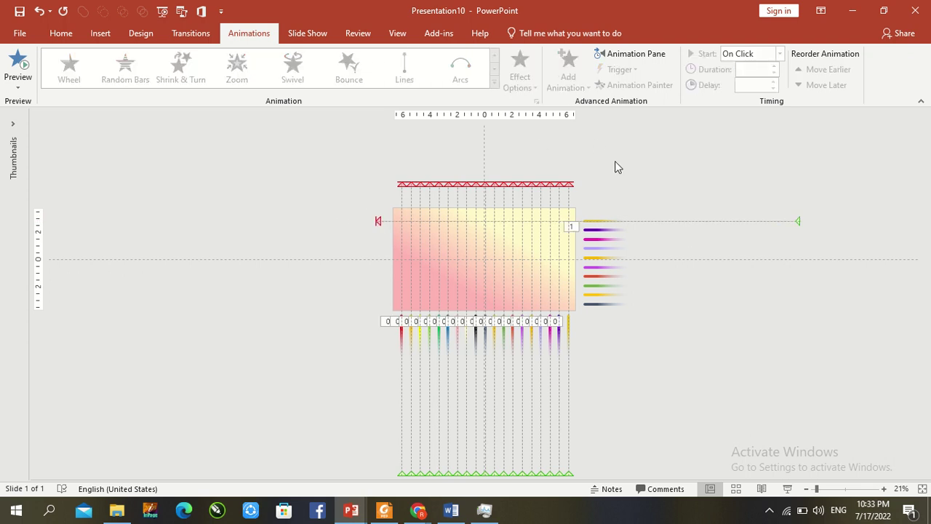
Copy the topmost horizontal line's motion path animation to the purple line below it with Animation Painter.
{"action": "left_click", "coordinate": [610, 218]}
{"action": "left_click", "coordinate": [632, 85]}
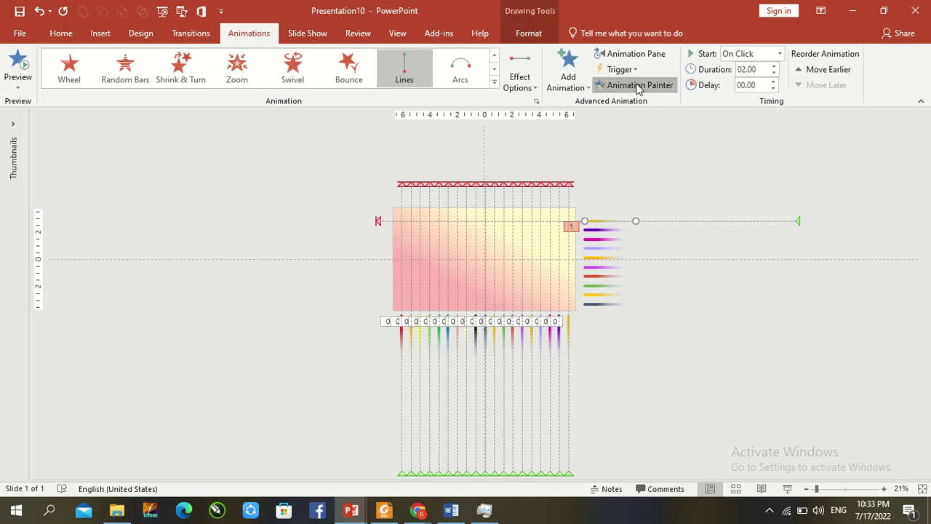
{"action": "left_click", "coordinate": [603, 221]}
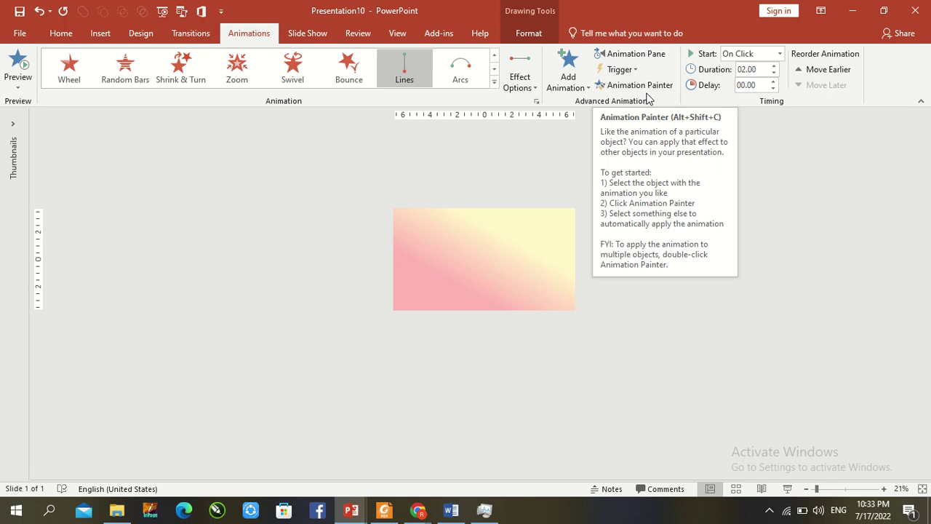
Set the purple second line's and the topmost horizontal line's animations to start With Previous.
{"action": "left_click", "coordinate": [779, 54]}
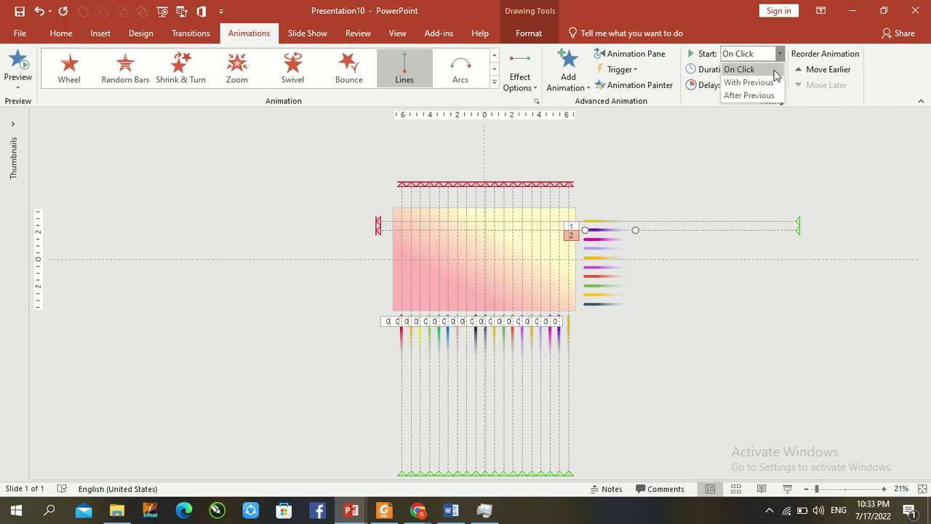
{"action": "left_click", "coordinate": [770, 85]}
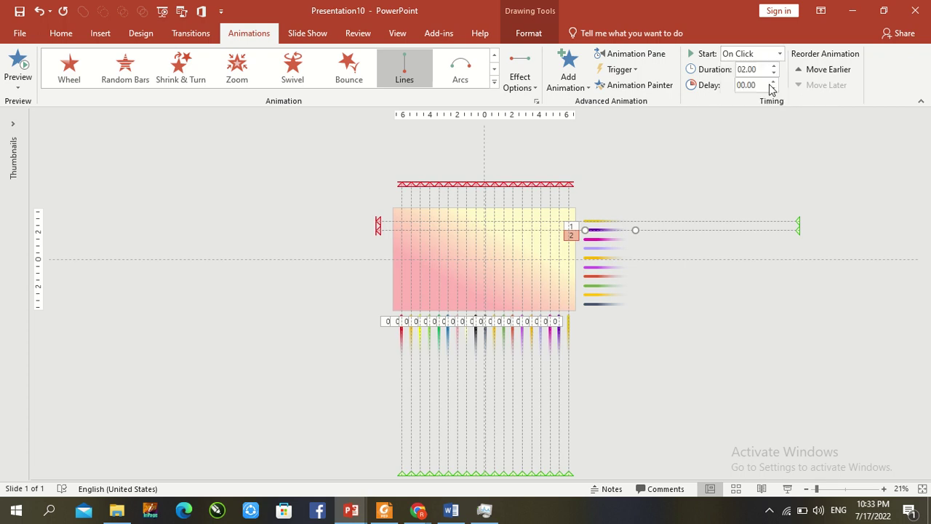
{"action": "left_click", "coordinate": [613, 223]}
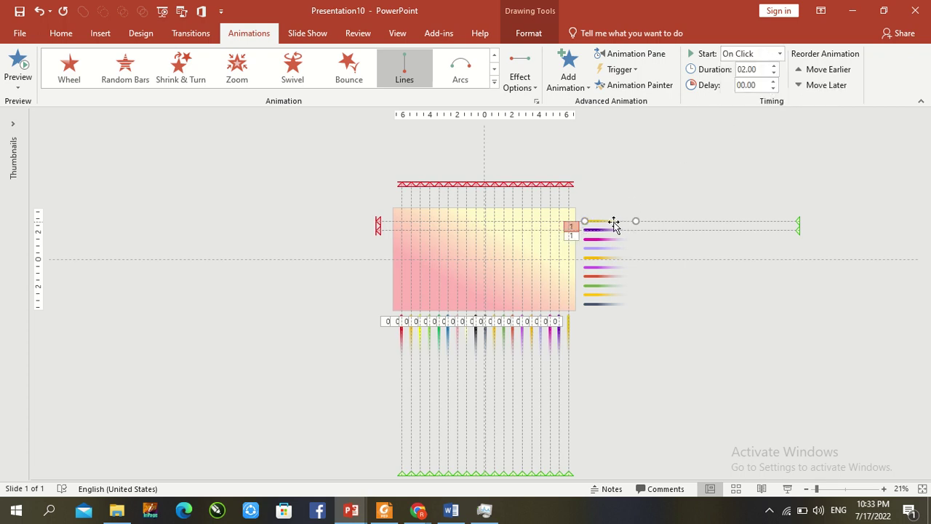
{"action": "left_click", "coordinate": [779, 54]}
{"action": "left_click", "coordinate": [749, 83]}
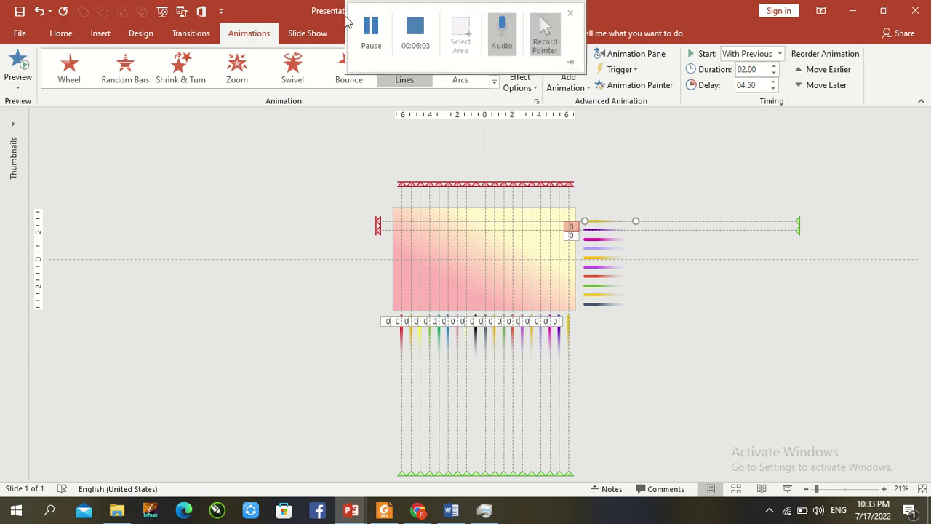
Play the slide show to check how the lines move, and return to editing.
{"action": "left_click", "coordinate": [369, 38]}
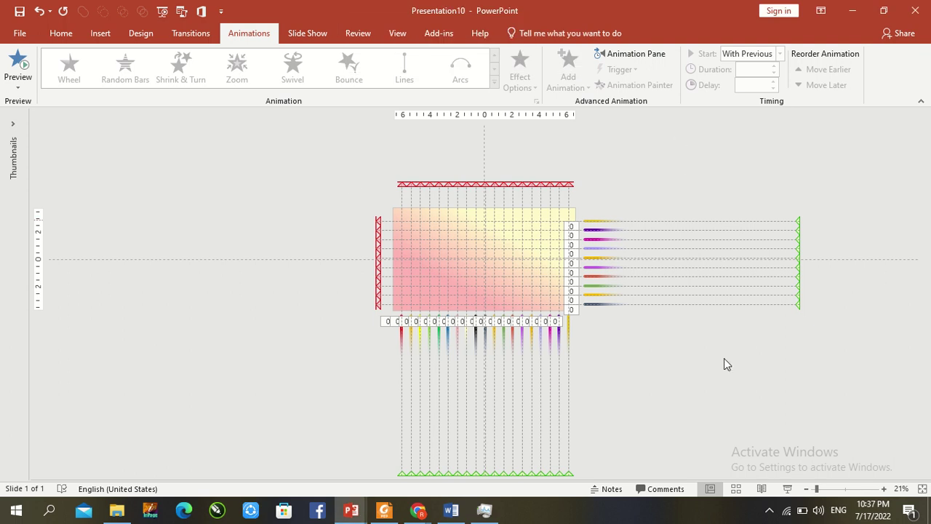
{"action": "left_click", "coordinate": [787, 488]}
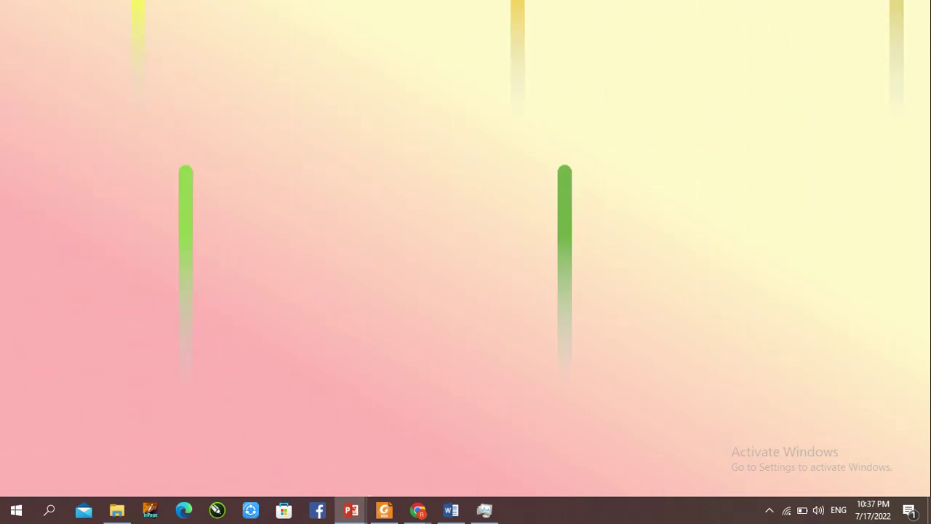
{"action": "key", "text": "Escape"}
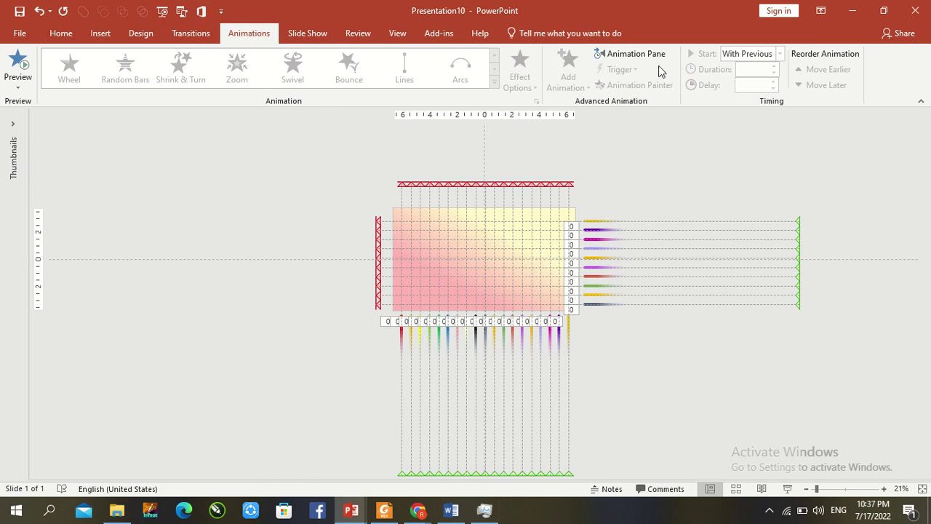
Open the Animation Pane and reorder the topmost horizontal line's animation to directly follow the first vertical line's.
{"action": "left_click", "coordinate": [632, 54]}
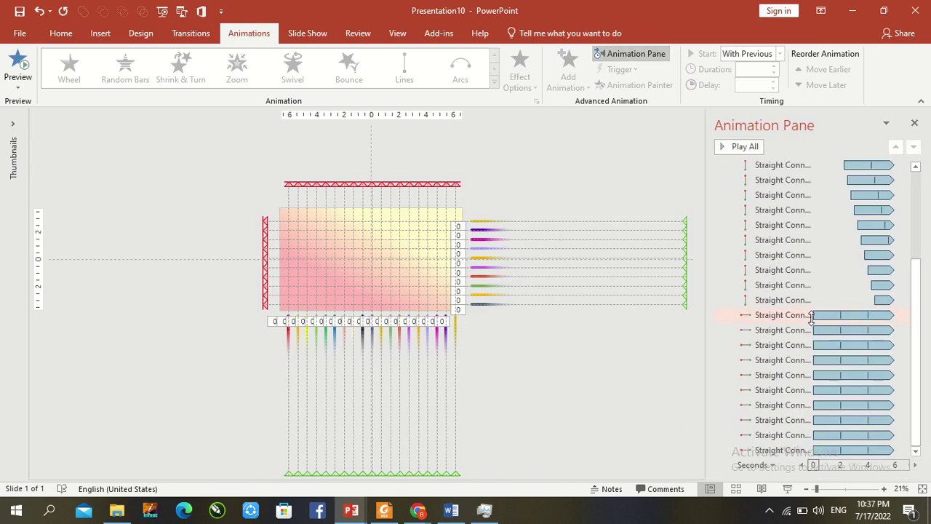
{"action": "left_click", "coordinate": [811, 318]}
{"action": "left_click_drag", "start_coordinate": [798, 315], "coordinate": [800, 180]}
{"action": "left_click_drag", "start_coordinate": [916, 166], "coordinate": [916, 168]}
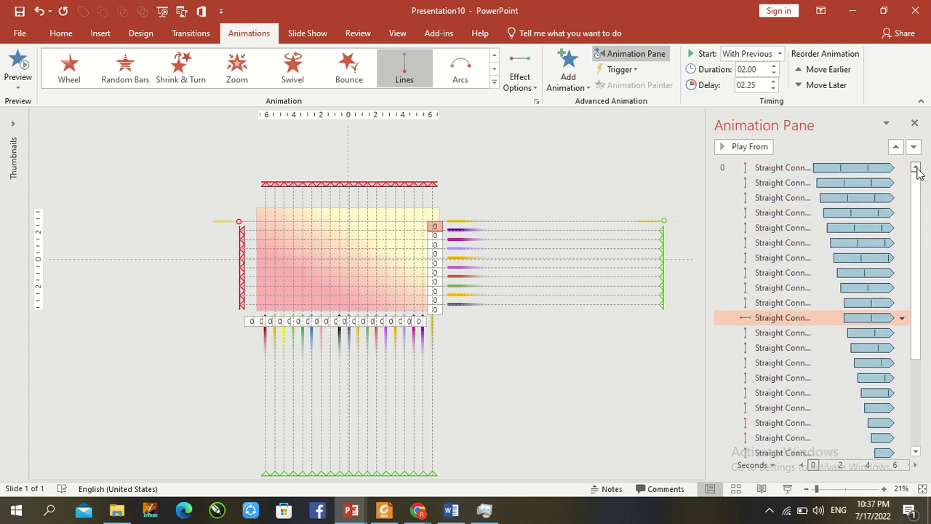
{"action": "left_click_drag", "start_coordinate": [801, 321], "coordinate": [797, 180]}
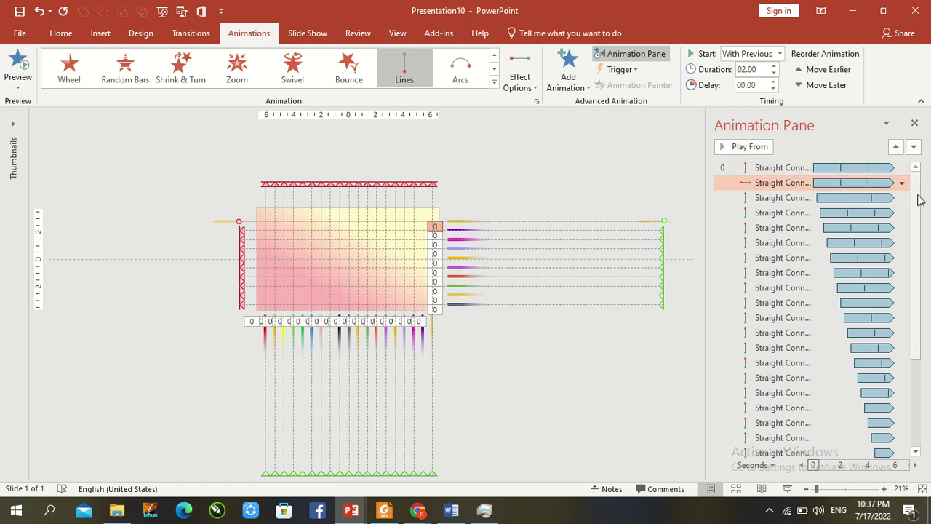
Reorder the purple second horizontal line's animation to directly follow the second vertical line's animation.
{"action": "left_click_drag", "start_coordinate": [915, 186], "coordinate": [916, 278]}
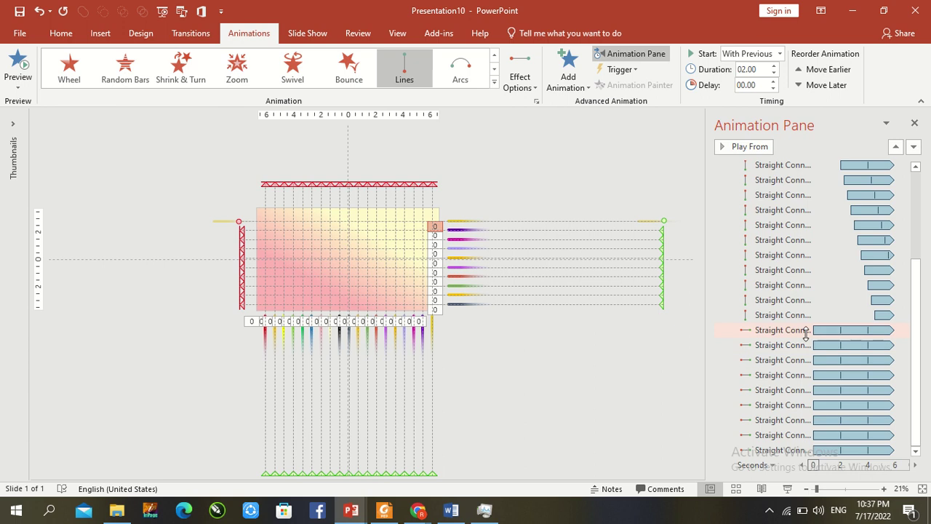
{"action": "left_click_drag", "start_coordinate": [806, 335], "coordinate": [802, 166]}
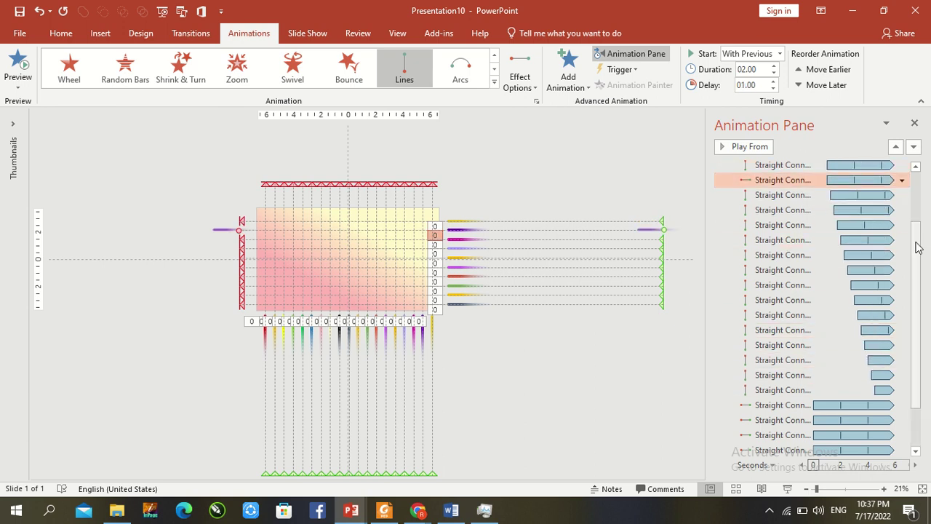
{"action": "left_click_drag", "start_coordinate": [915, 240], "coordinate": [914, 175]}
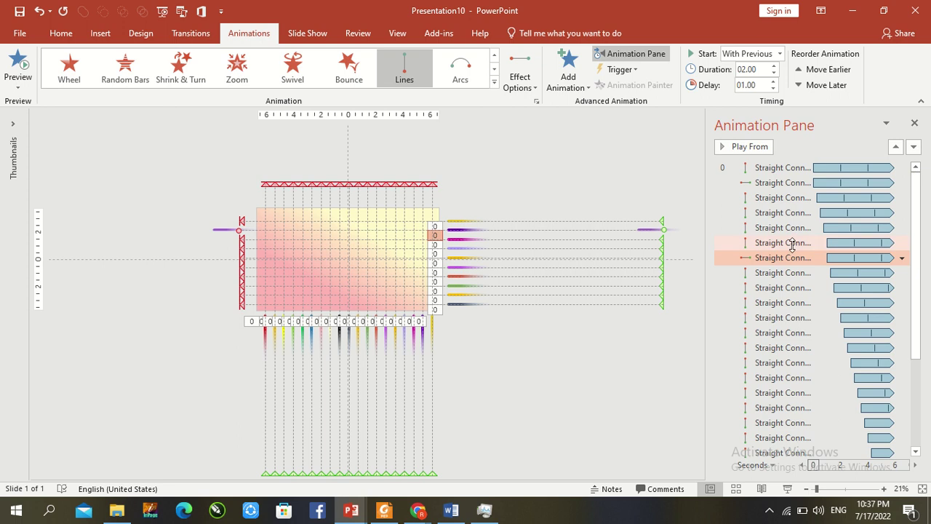
{"action": "left_click_drag", "start_coordinate": [787, 255], "coordinate": [791, 204]}
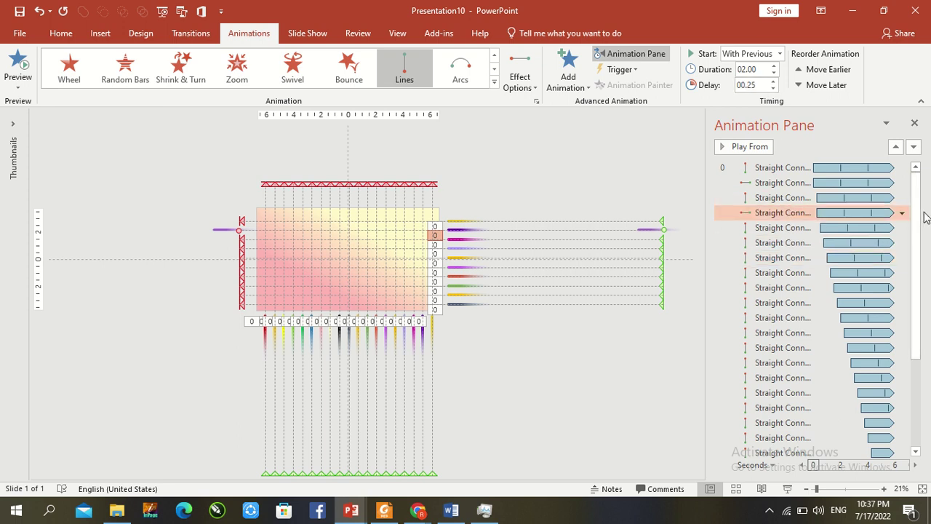
Reorder the magenta third horizontal line's animation to directly follow the third vertical line's animation.
{"action": "scroll", "coordinate": [918, 216], "scroll_direction": "down", "scroll_amount": 3}
{"action": "left_click_drag", "start_coordinate": [808, 376], "coordinate": [797, 166]}
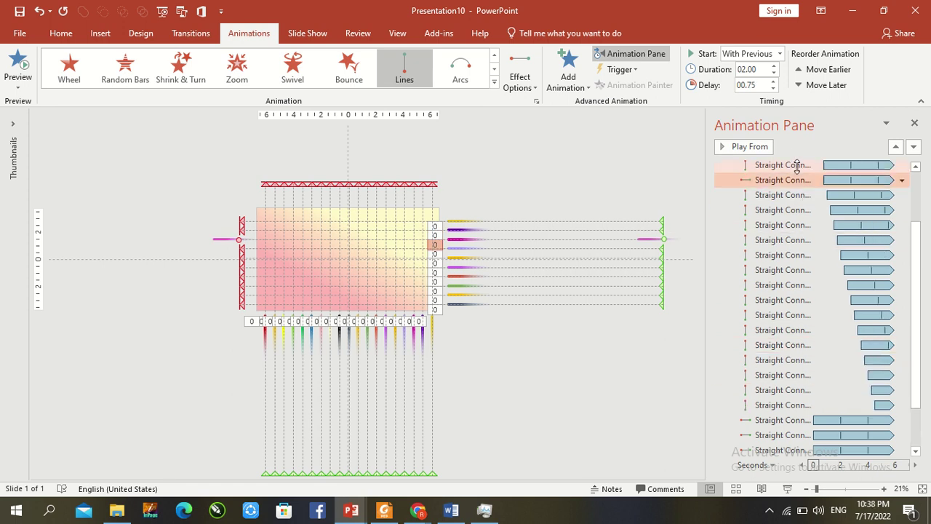
{"action": "left_click", "coordinate": [920, 184]}
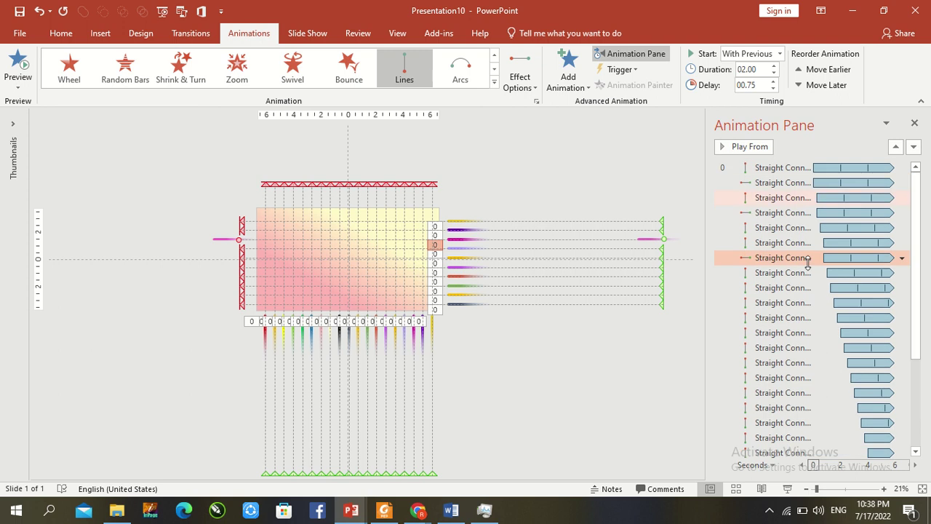
{"action": "left_click_drag", "start_coordinate": [786, 262], "coordinate": [787, 242]}
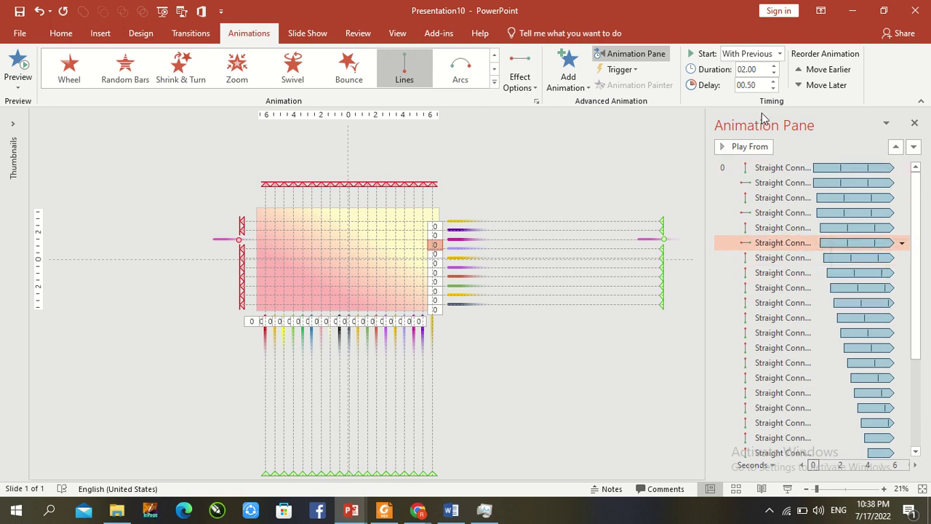
{"action": "left_click", "coordinate": [785, 227]}
{"action": "left_click", "coordinate": [784, 243]}
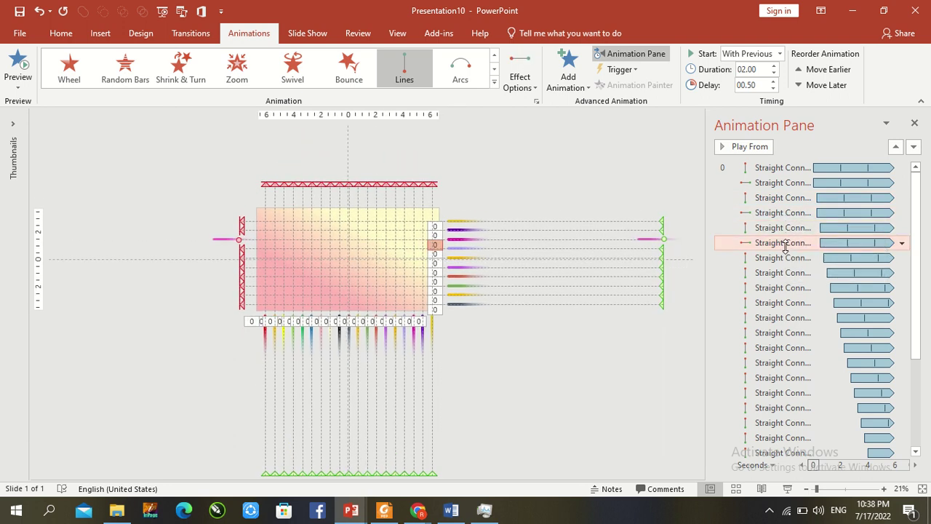
Deselect everything and play the slide show to check the combined vertical and horizontal line animations.
{"action": "left_click_drag", "start_coordinate": [919, 235], "coordinate": [930, 420]}
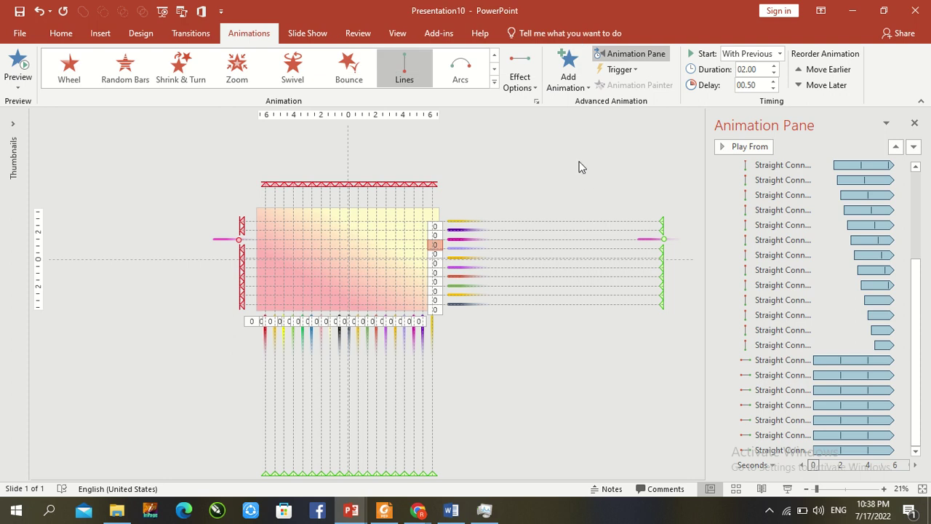
{"action": "mouse_move", "coordinate": [351, 9]}
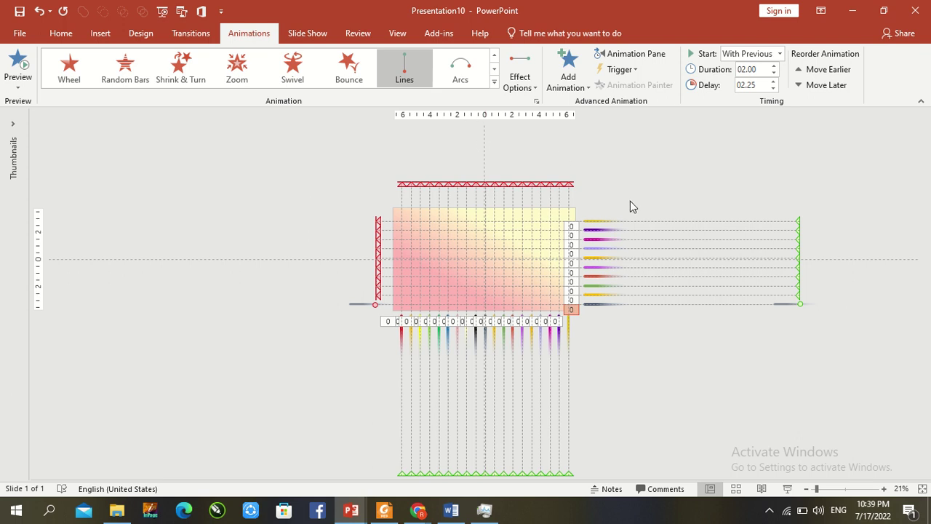
{"action": "left_click", "coordinate": [631, 360]}
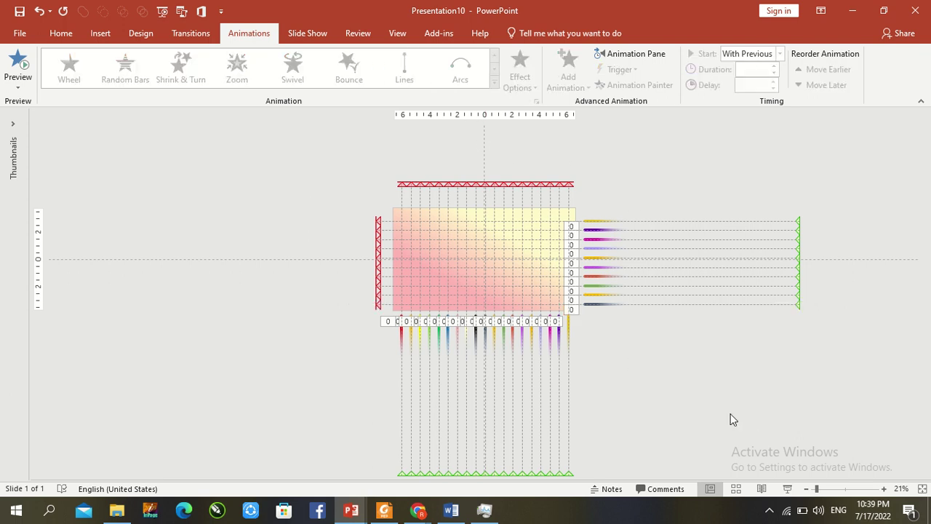
{"action": "left_click", "coordinate": [788, 488]}
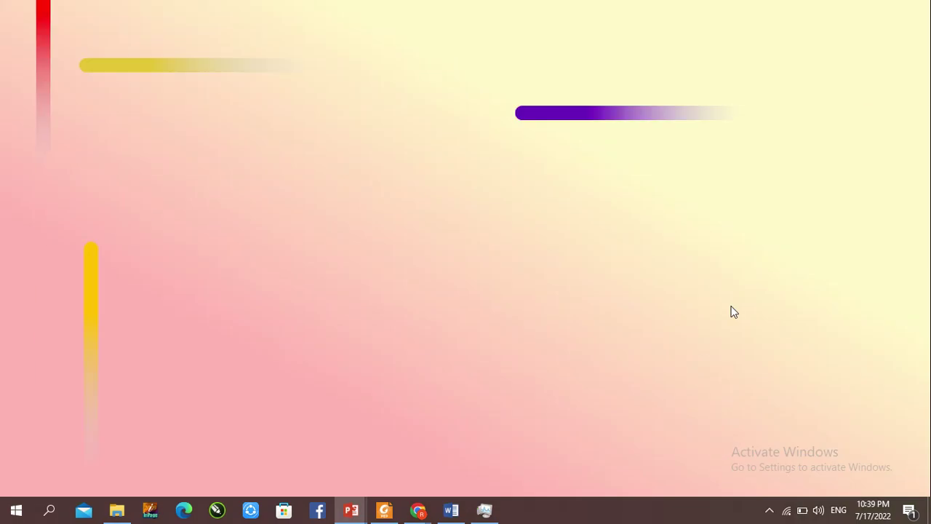